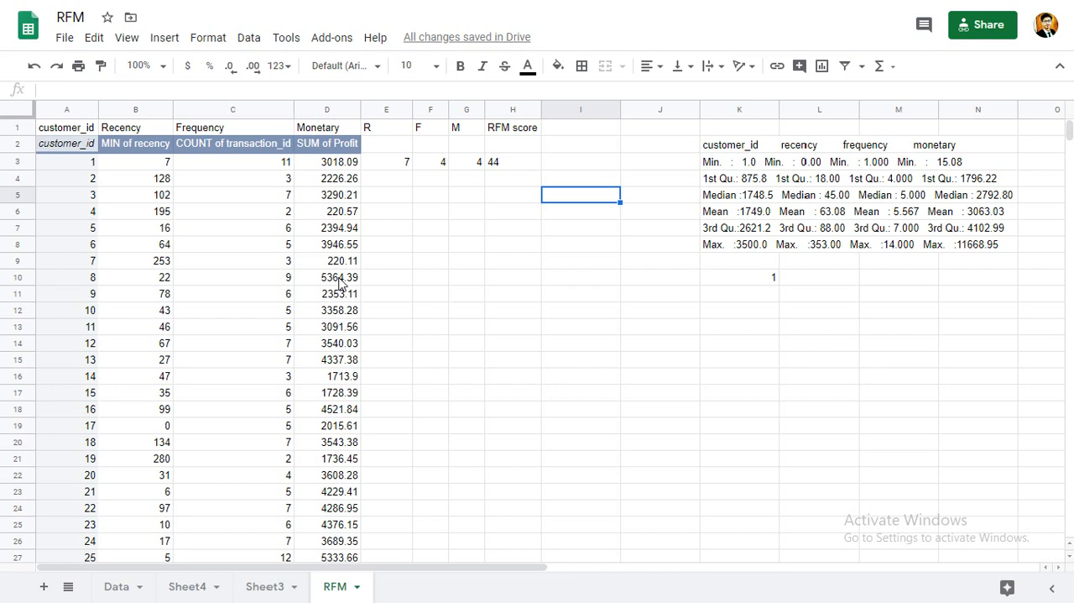
Examine the formulas in the recency column of the Data sheet.
click(122, 586)
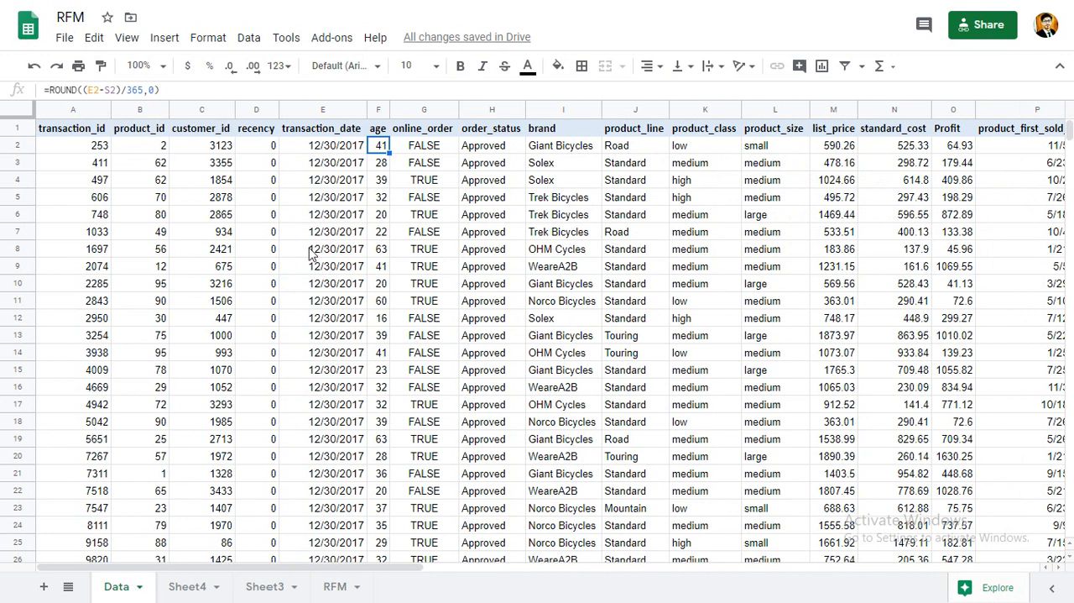
click(258, 151)
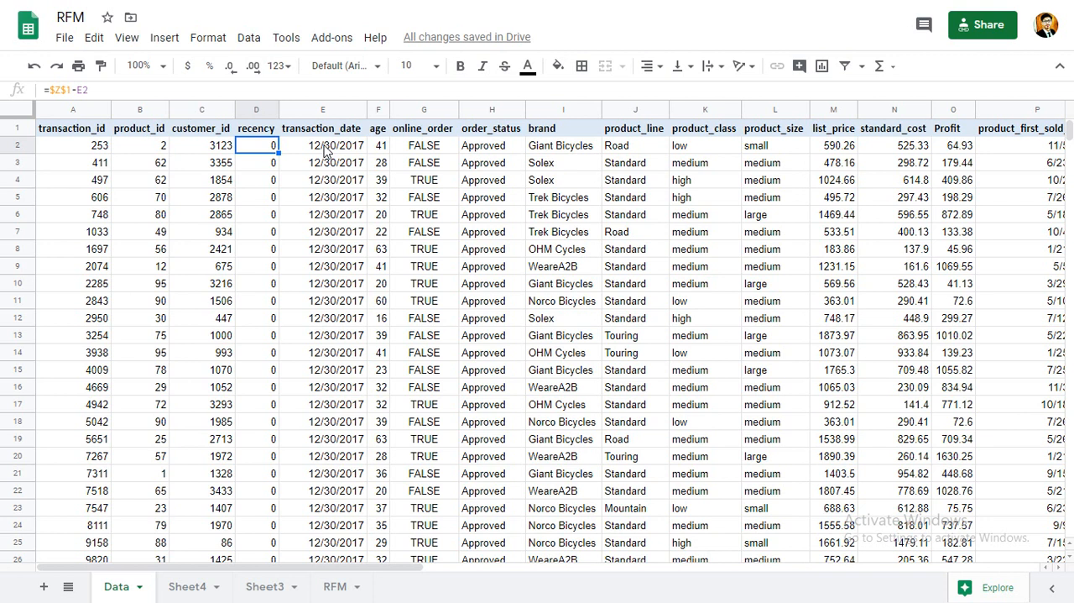
key(Down)
key(Down)
key(Down)
key(Down)
key(Down)
key(Down)
key(Down)
key(Down)
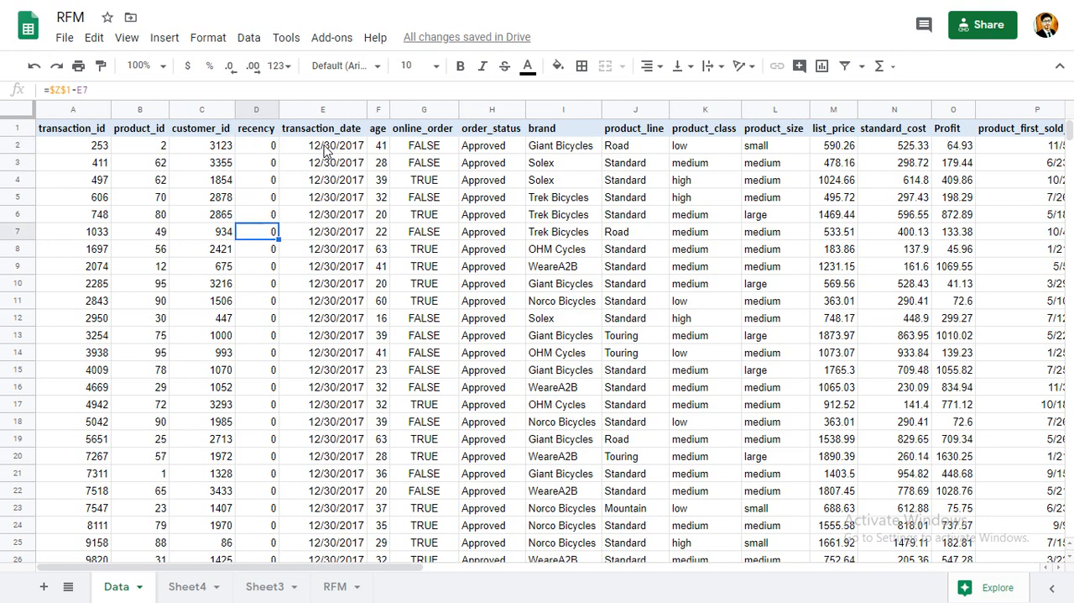
key(Up)
key(Up)
key(Up)
key(Up)
key(Up)
key(Up)
key(Up)
key(Up)
key(Up)
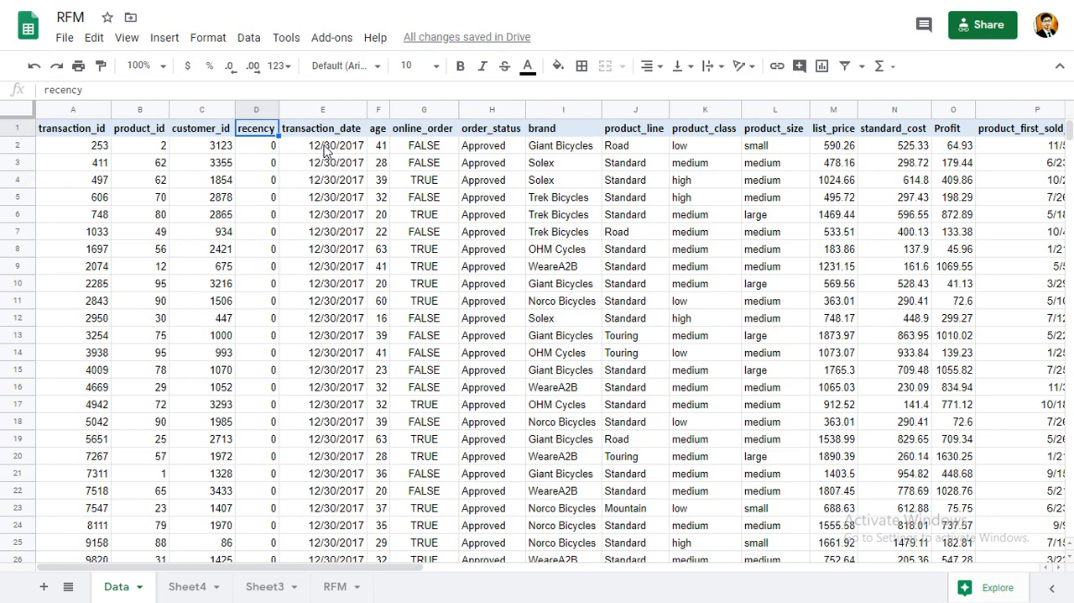
key(Down)
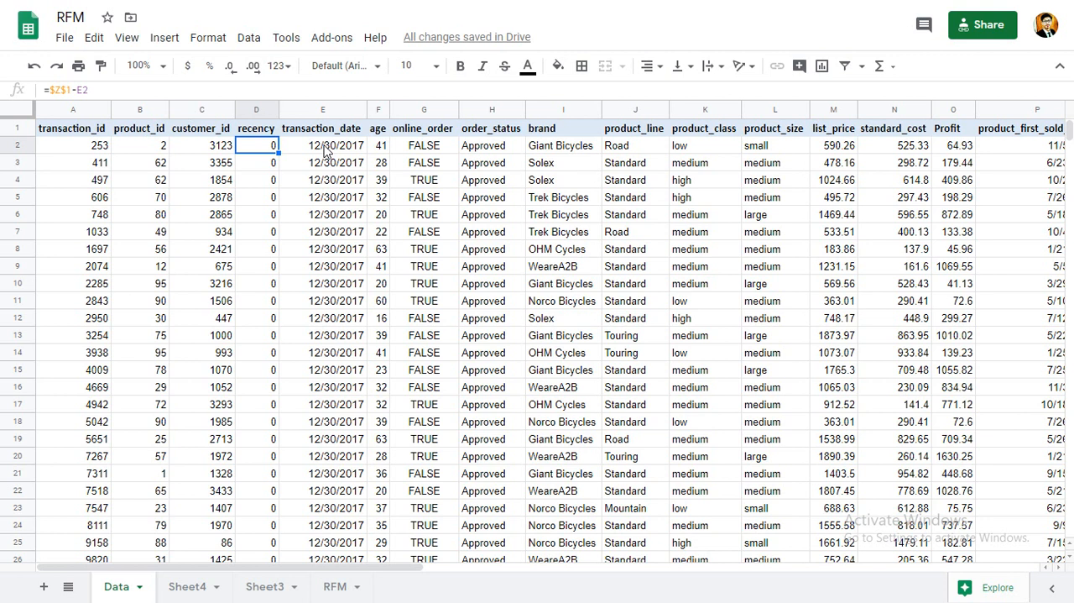
Review the row and value settings of the pivot table on the RFM sheet.
click(334, 586)
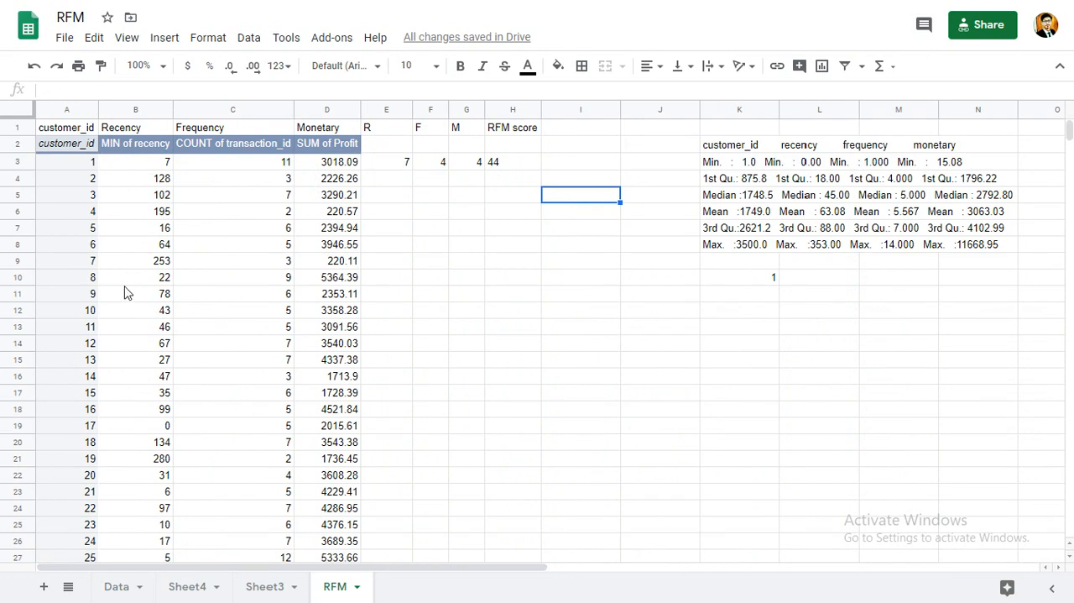
click(138, 151)
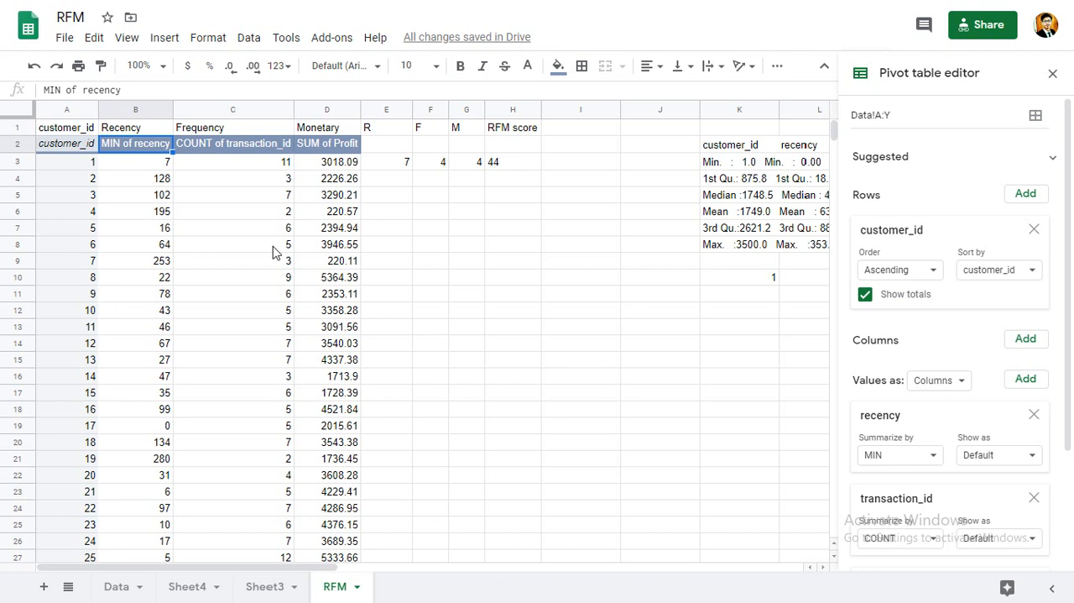
click(525, 291)
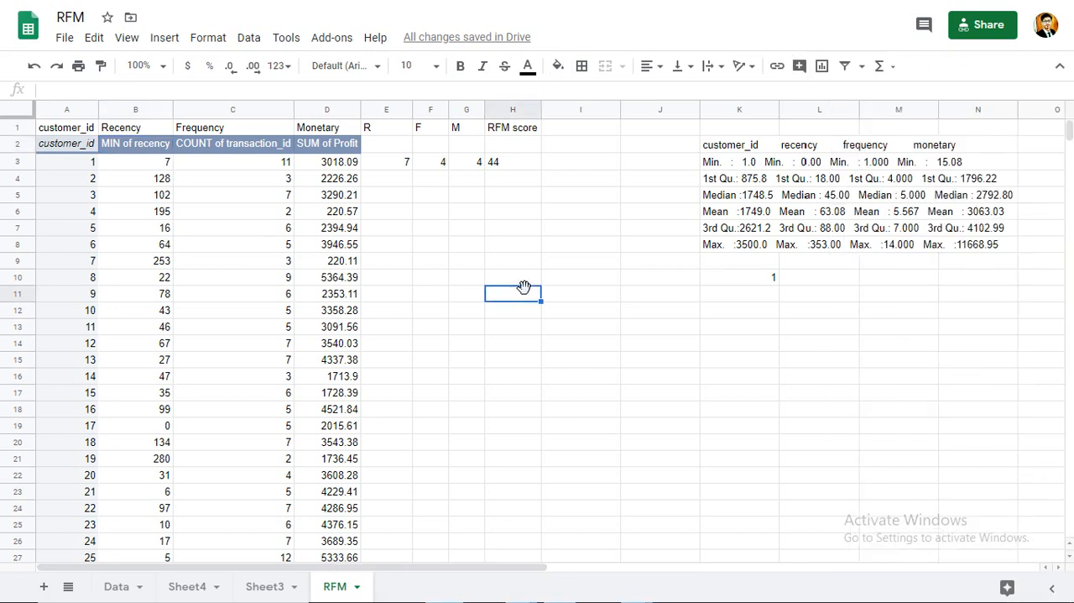
Switch to RStudio to check the scoring script and summary output, and go through the quartile summary copied onto the RFM sheet.
key(alt+Tab)
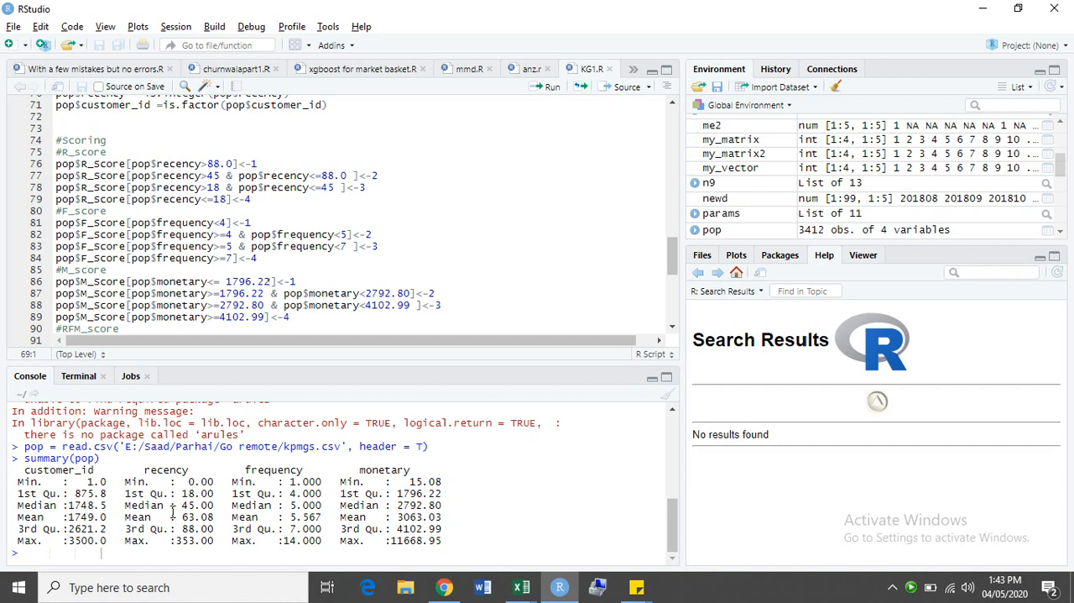
key(alt+Tab)
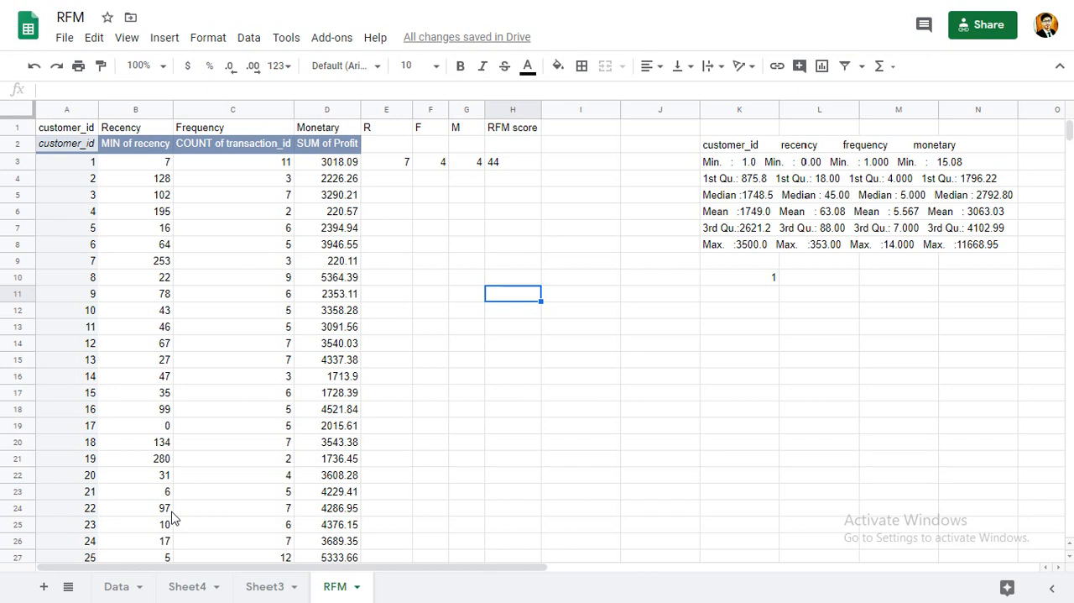
key(Up)
key(Up)
key(Right)
key(Right)
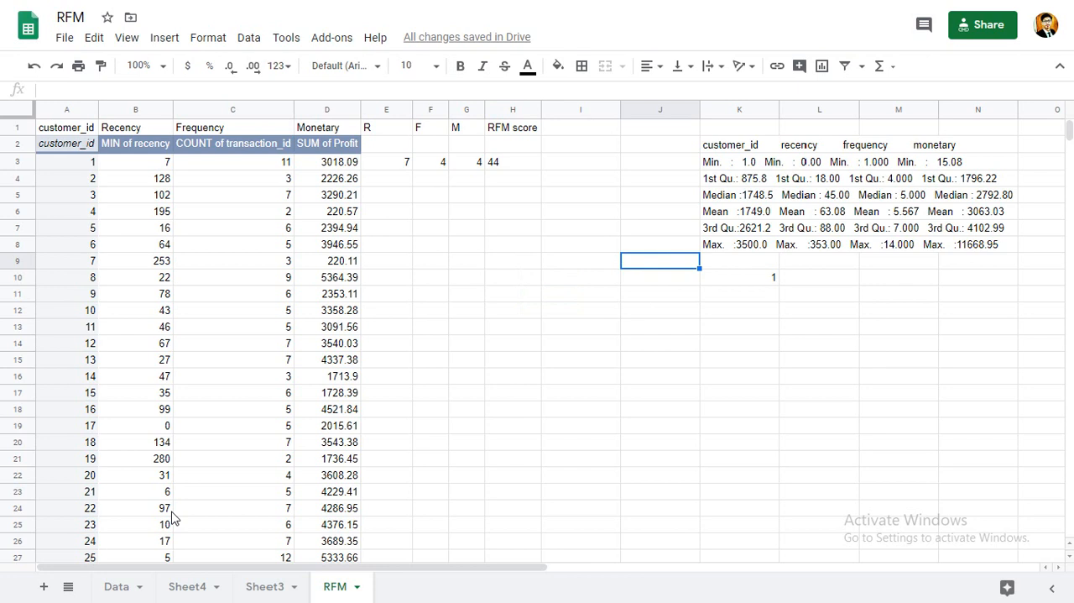
key(Up)
key(Up)
key(Right)
key(Up)
key(Up)
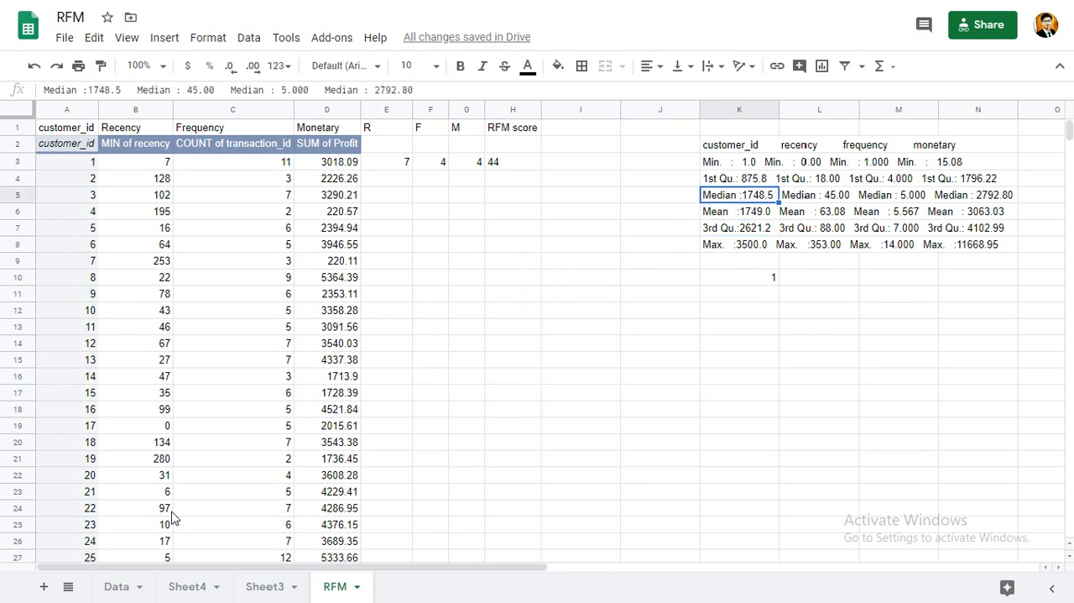
key(Up)
key(Up)
key(Up)
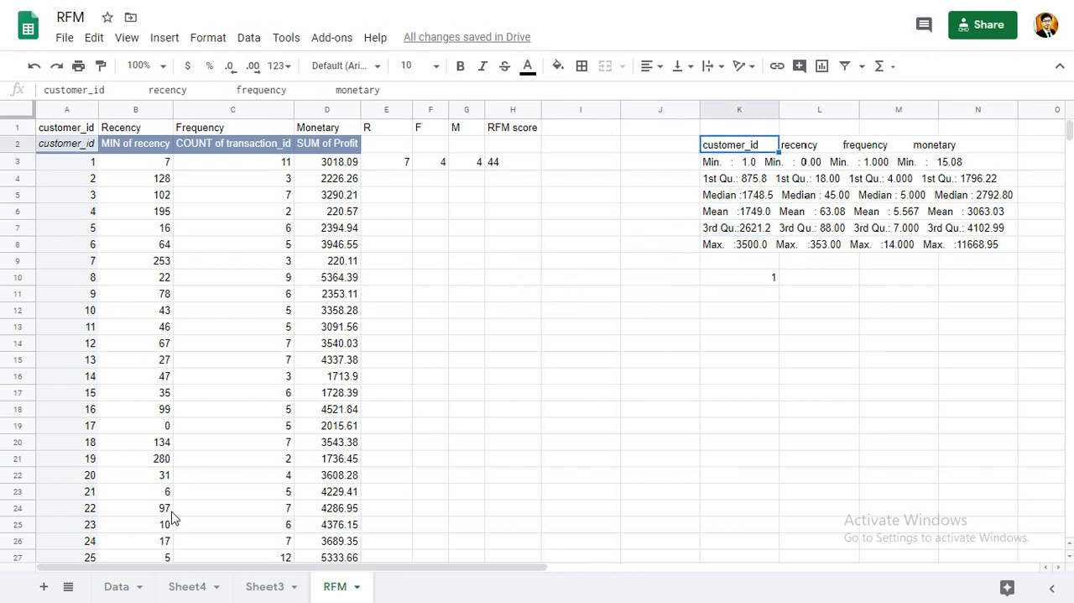
key(Down)
key(Down)
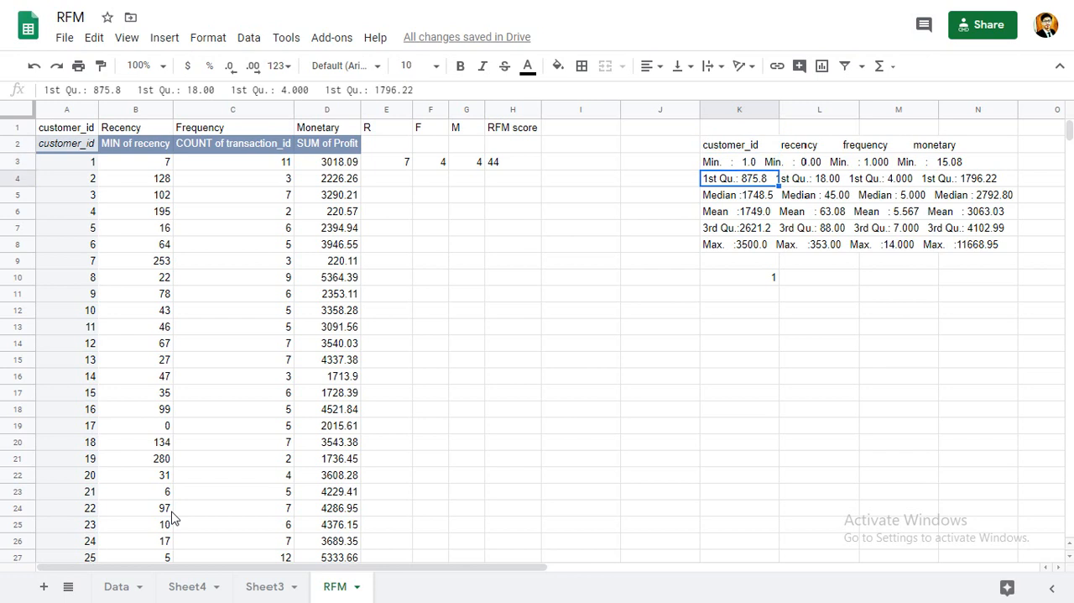
key(Down)
key(Down)
key(Down)
key(Down)
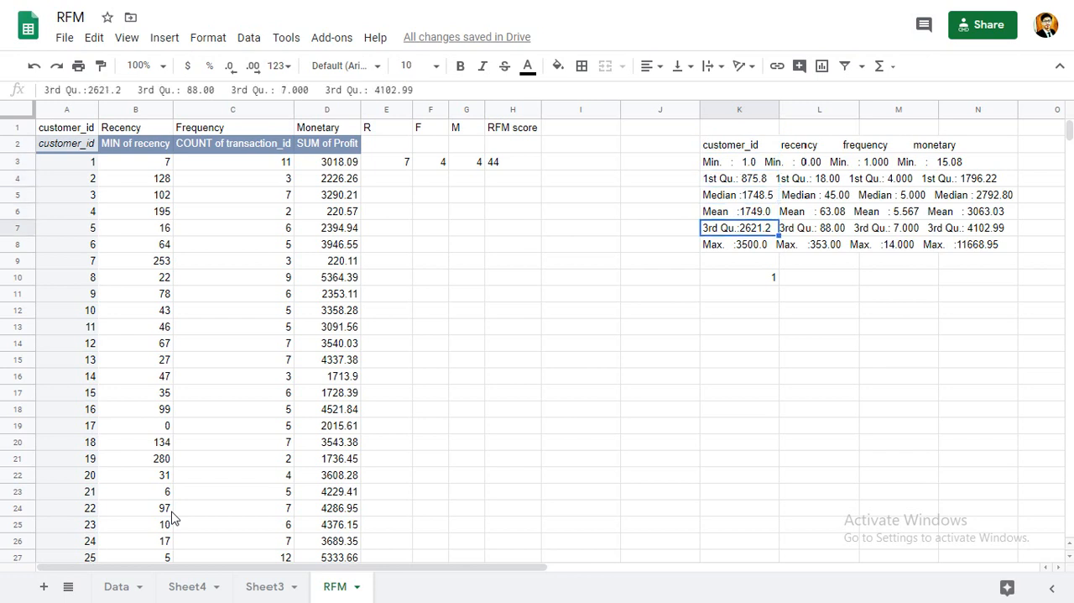
Begin an IFS formula in cell E3 under R that returns 1 when B3>88.
key(Up)
key(Up)
key(Up)
key(Left)
key(Left)
key(Left)
key(Left)
key(Left)
key(Left)
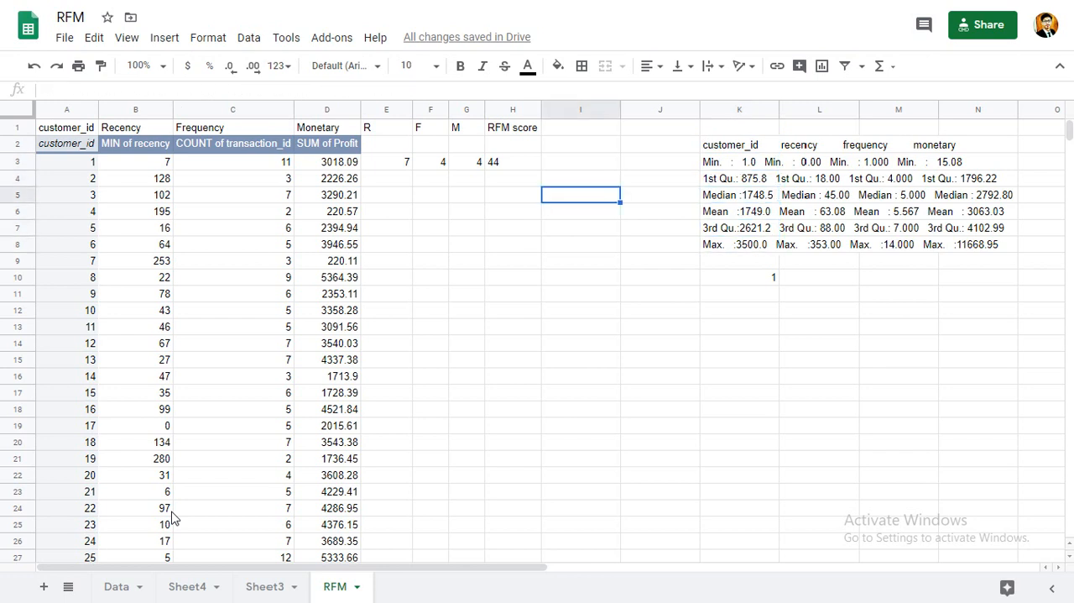
key(Up)
key(Up)
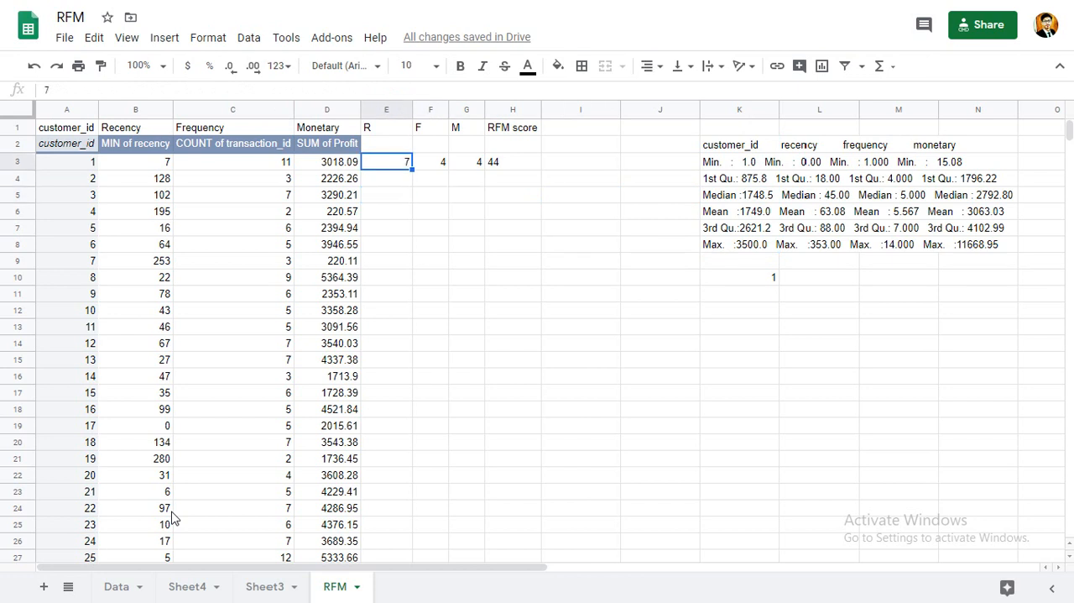
text(=IFS()
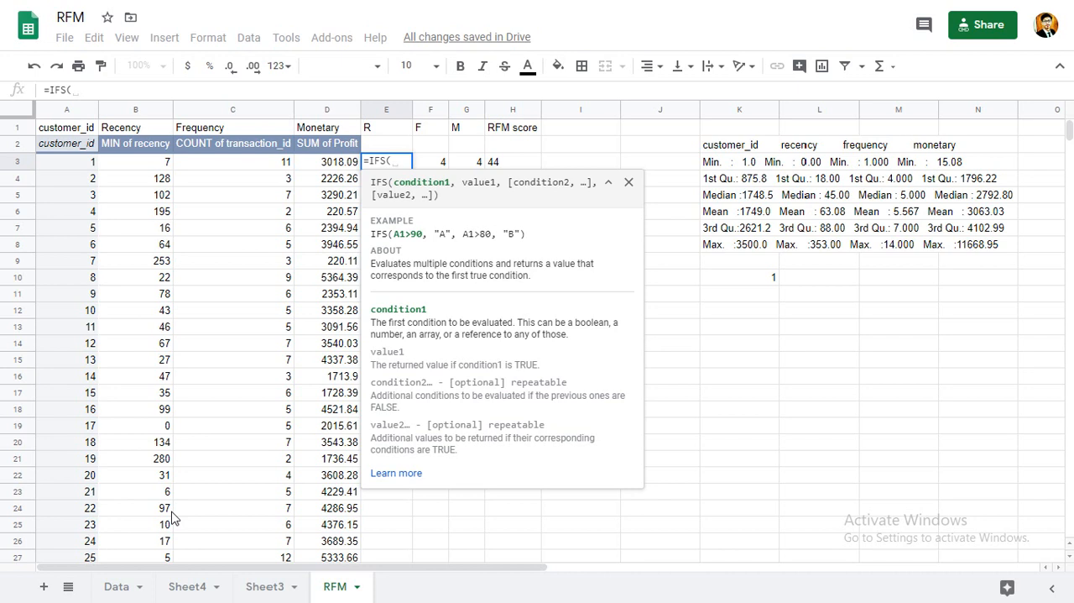
key(Left)
key(Left)
key(Left)
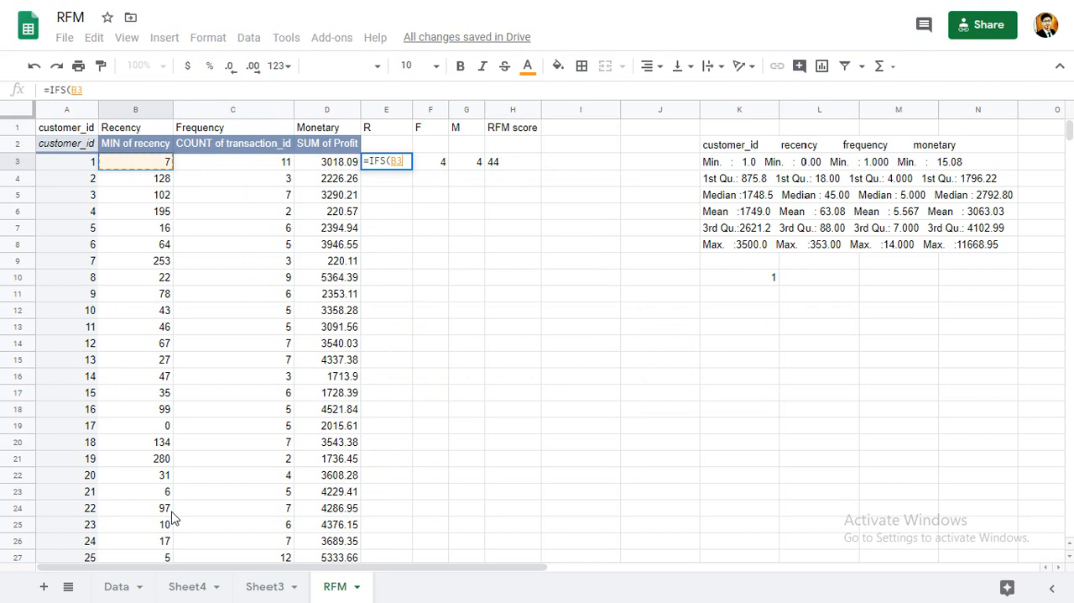
text(>)
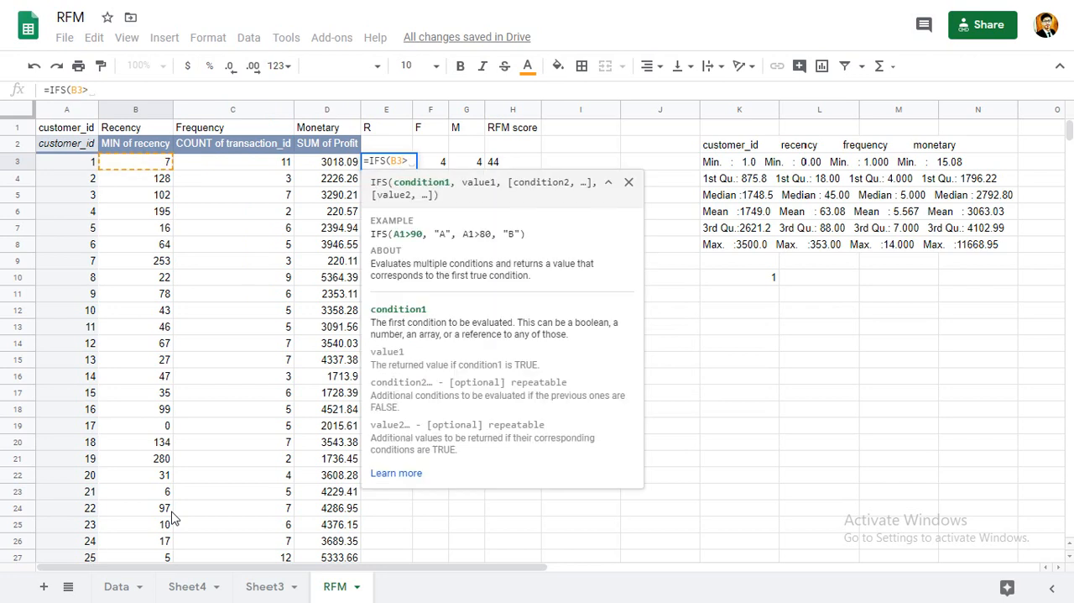
text(88)
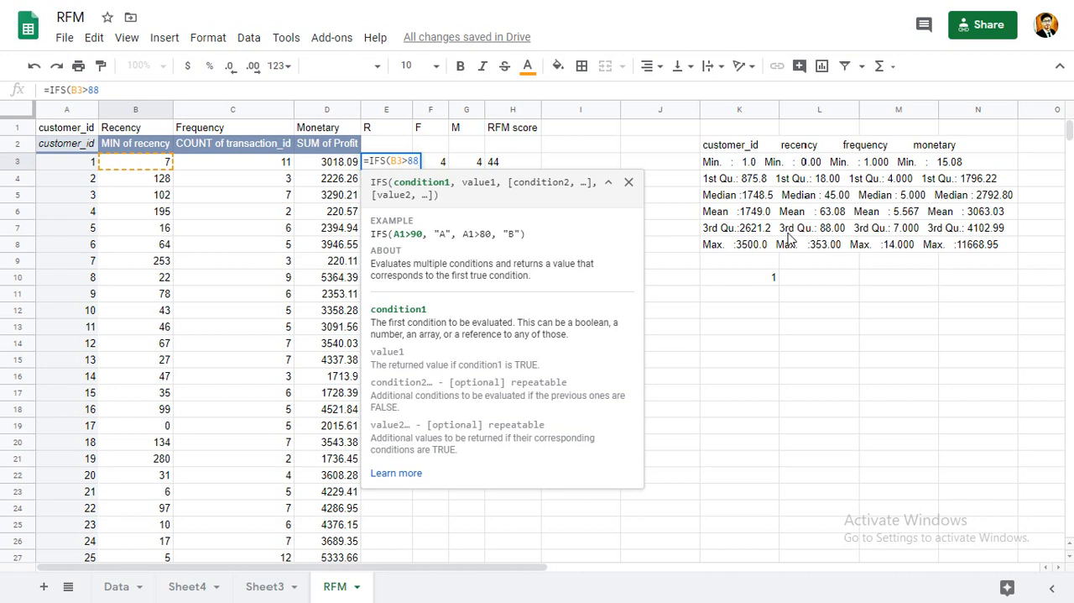
text(,)
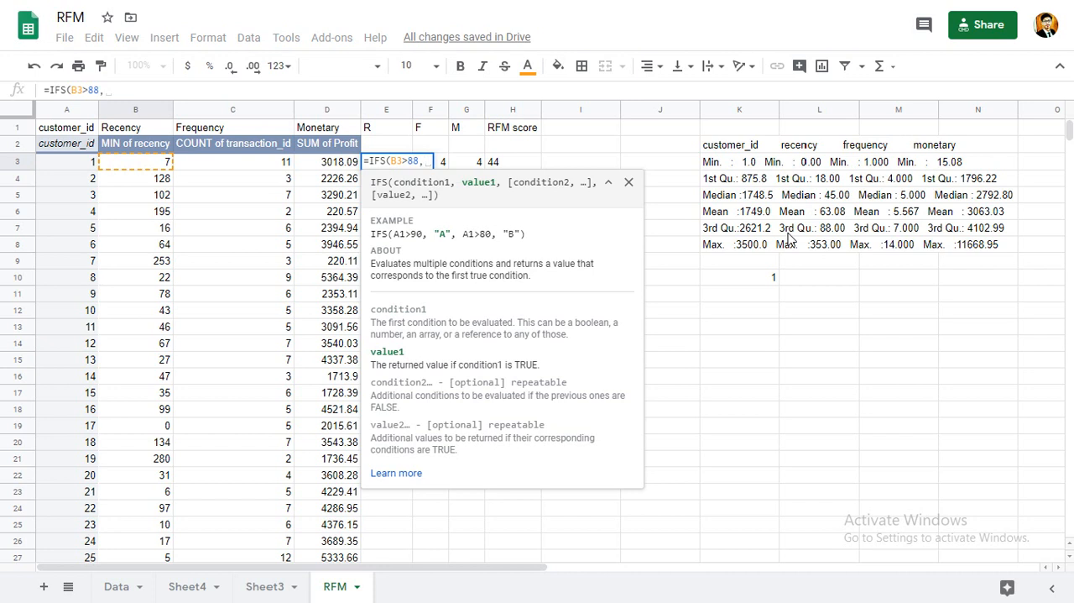
text(1,)
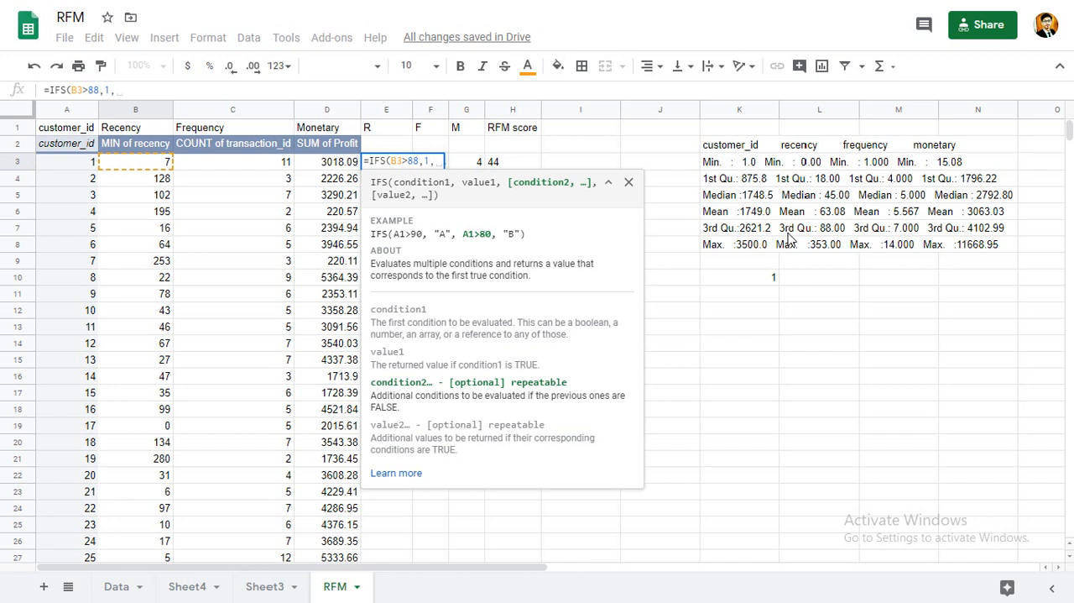
Add the condition AND(B3<=88,B3>45) with the return value 2 to the IFS formula in E3.
text(AND()
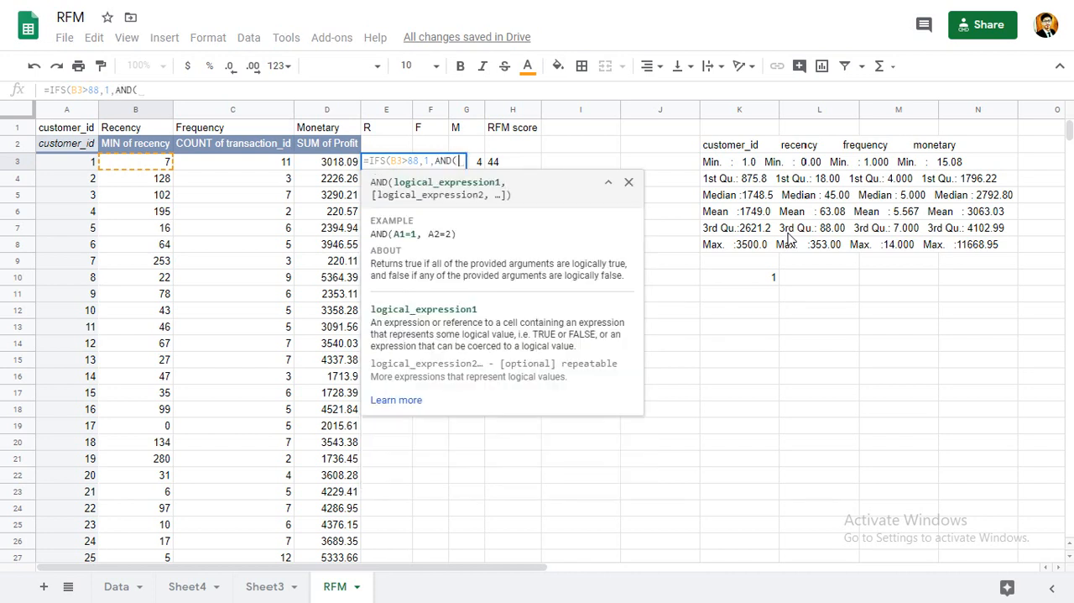
text(B)
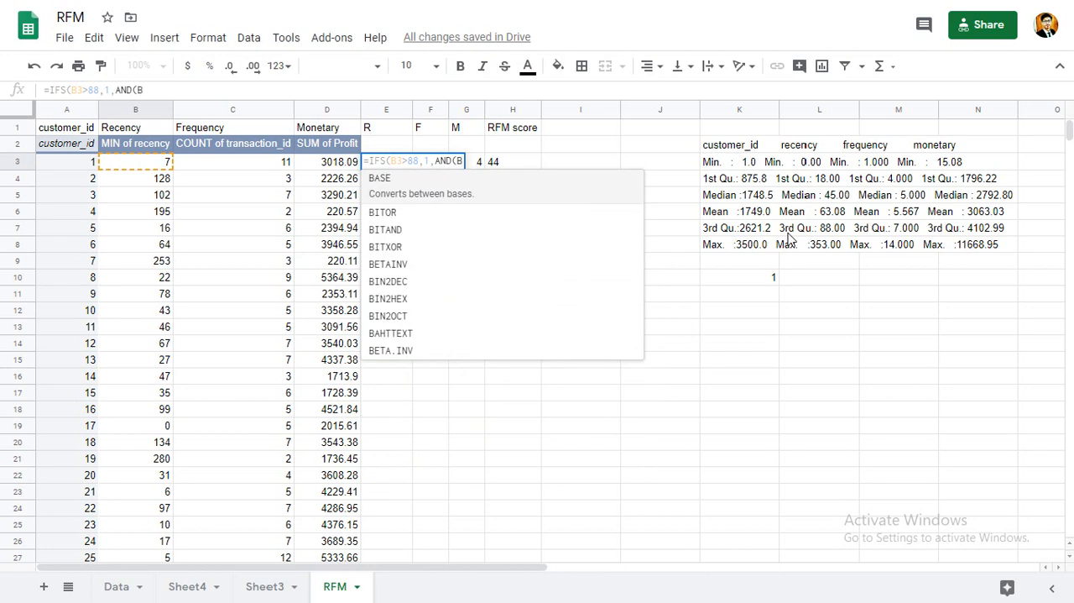
text(3)
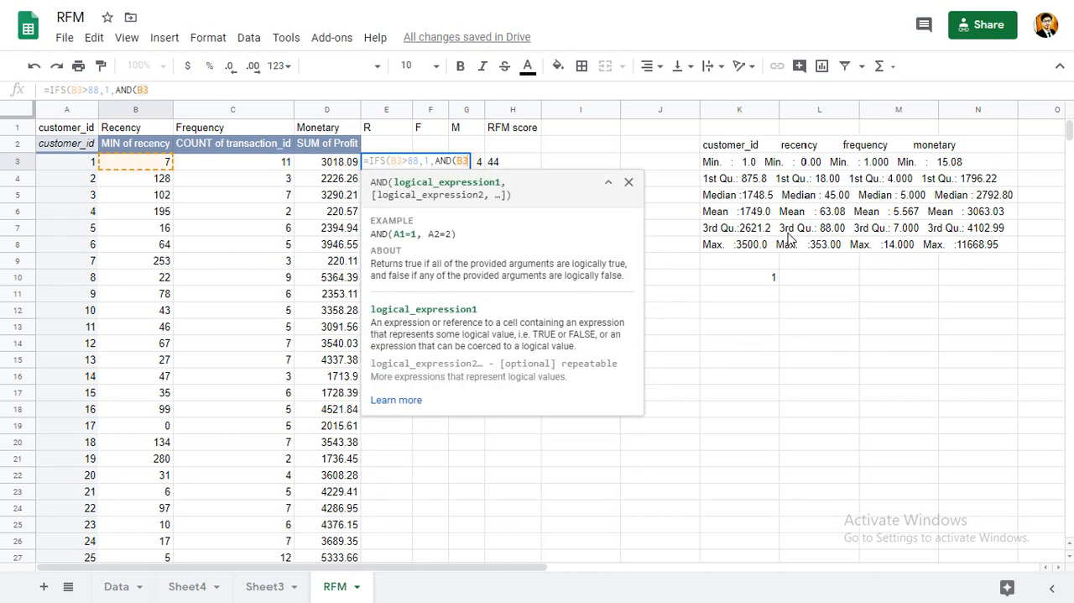
text(<=)
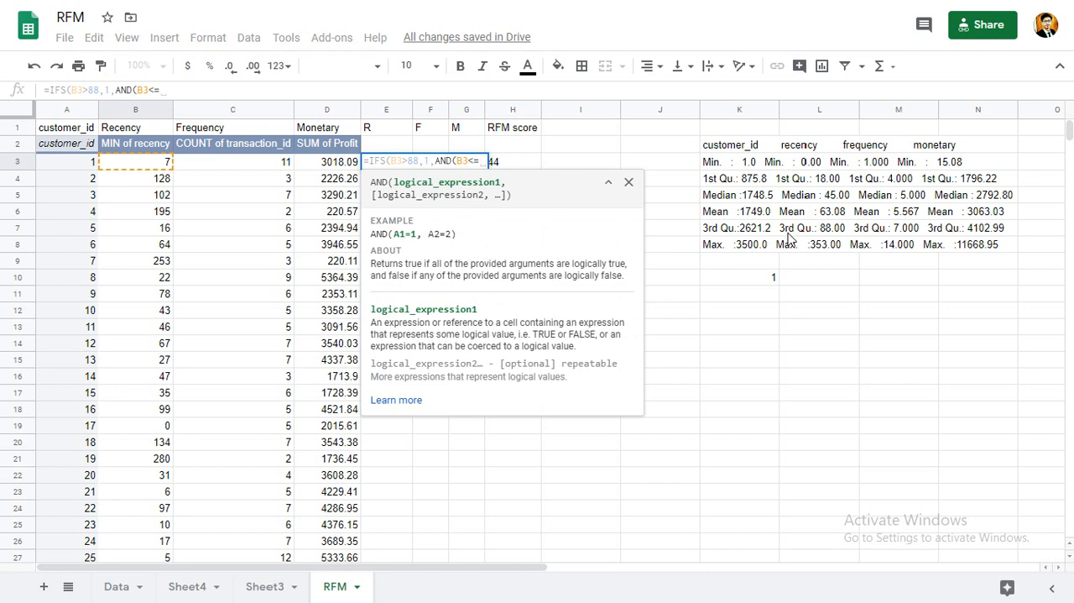
text(88,)
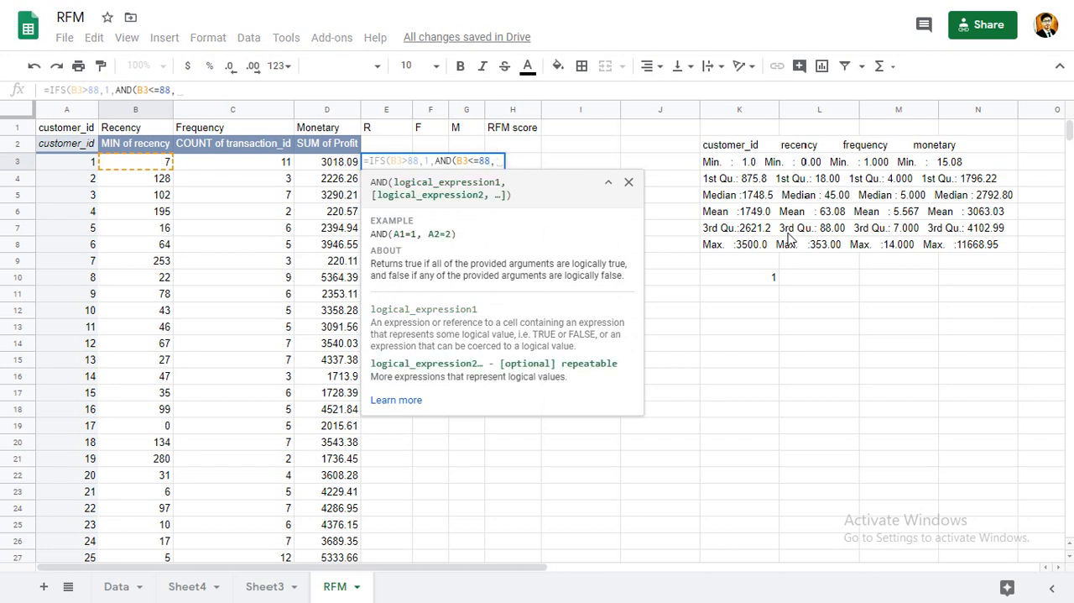
text(B3)
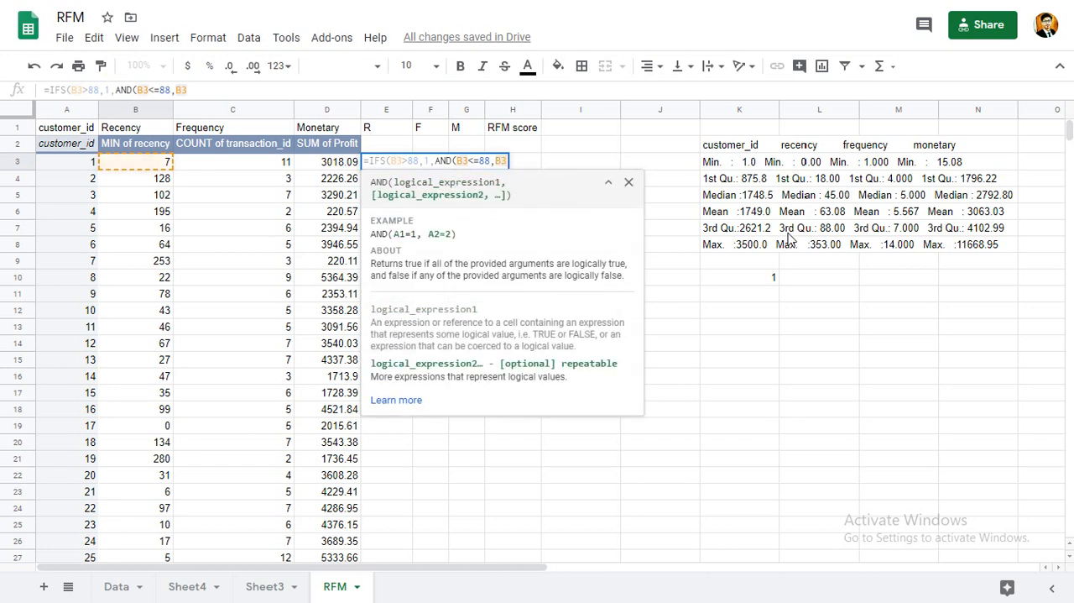
text(>)
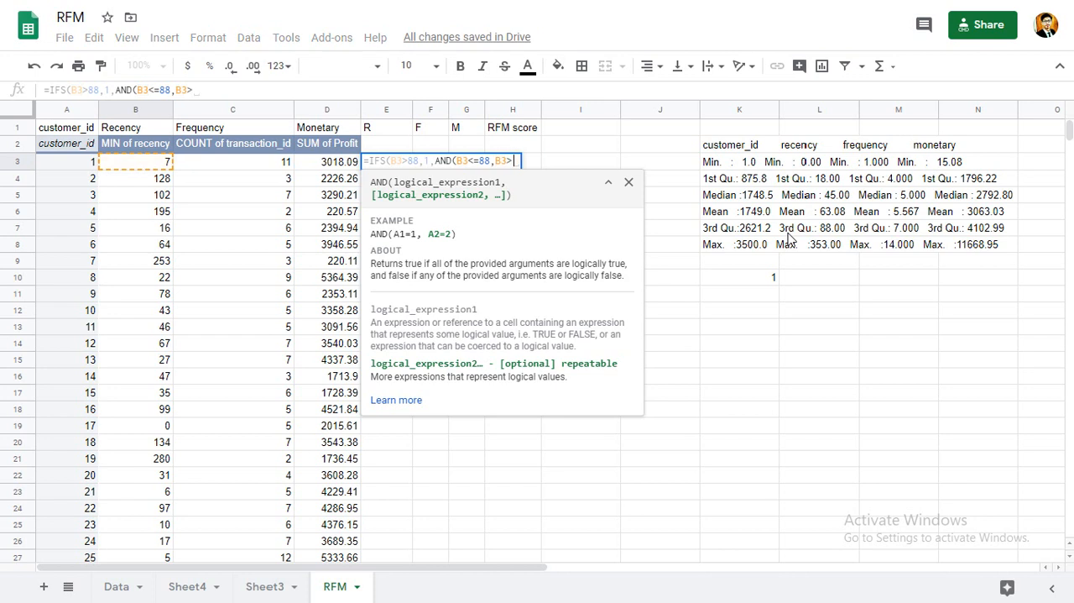
text(45)
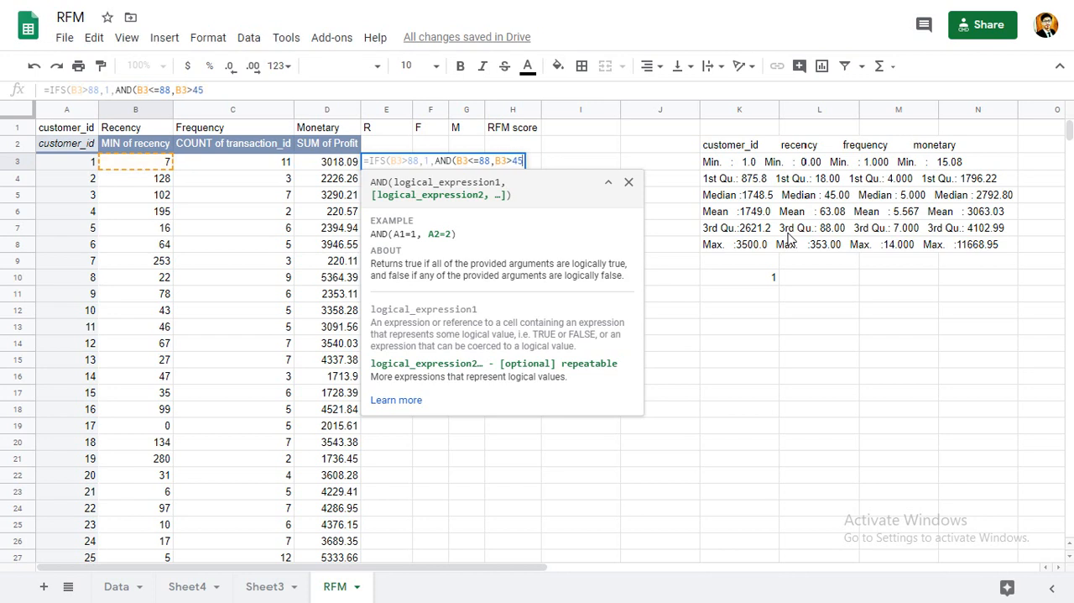
text(),)
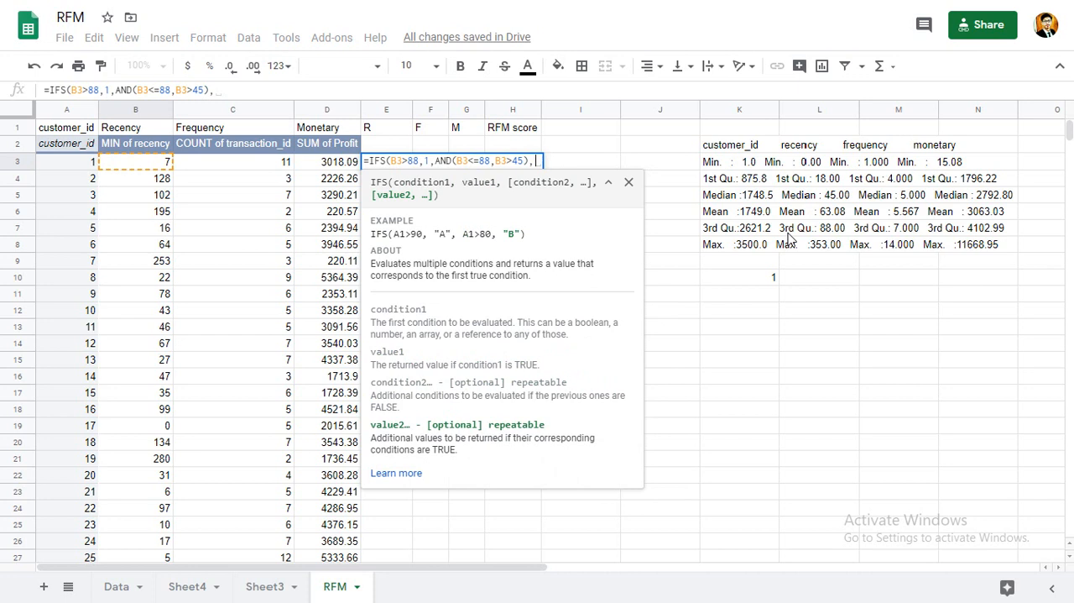
text(2,)
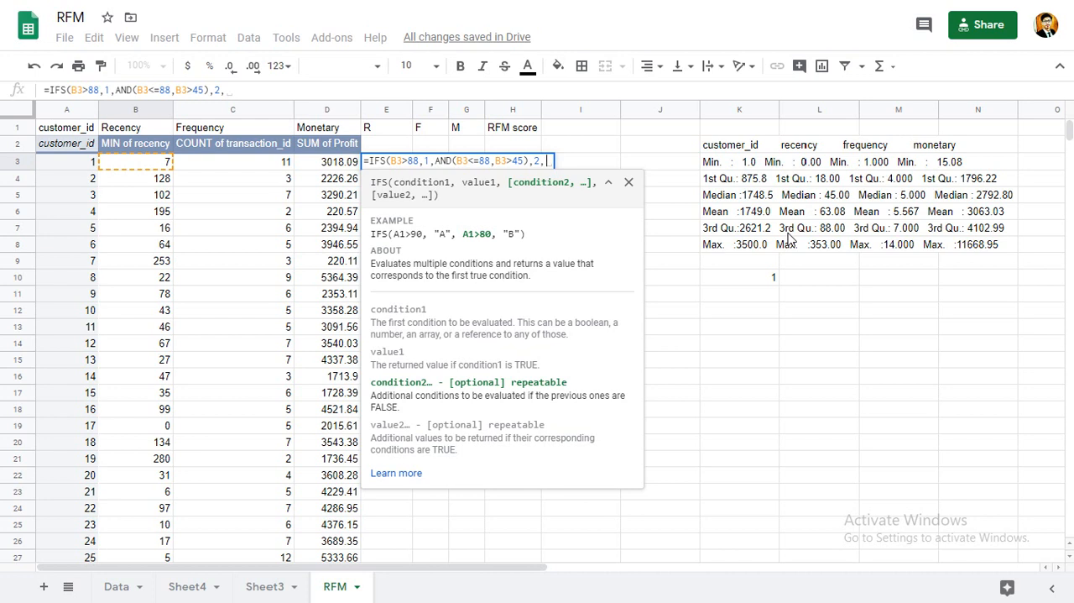
Add the condition AND(B3<=45,B3>18) with the return value 3 to the IFS formula in E3.
text(AND()
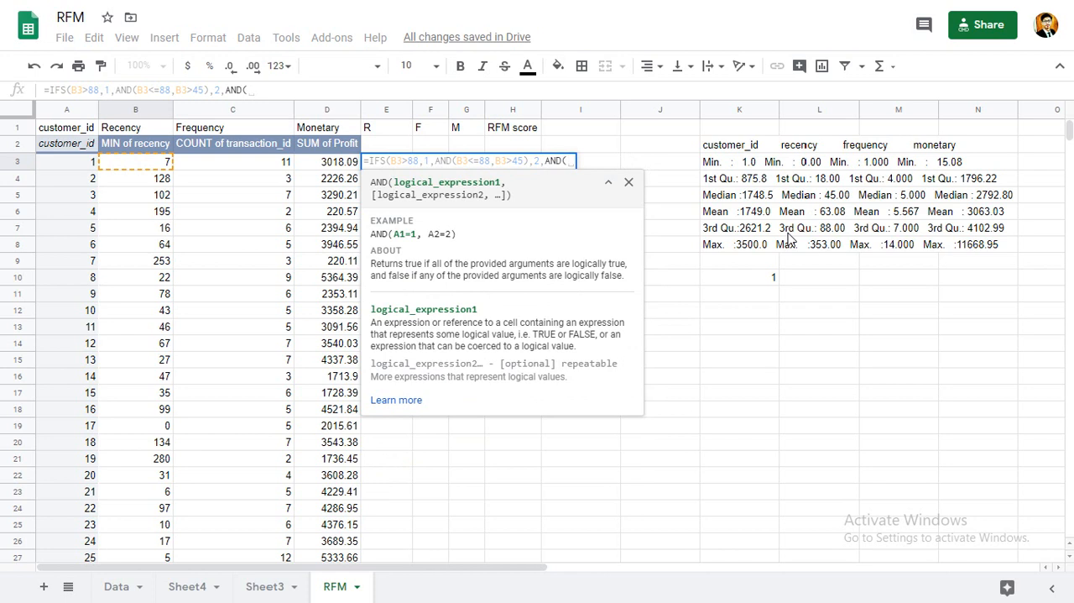
text(b3)
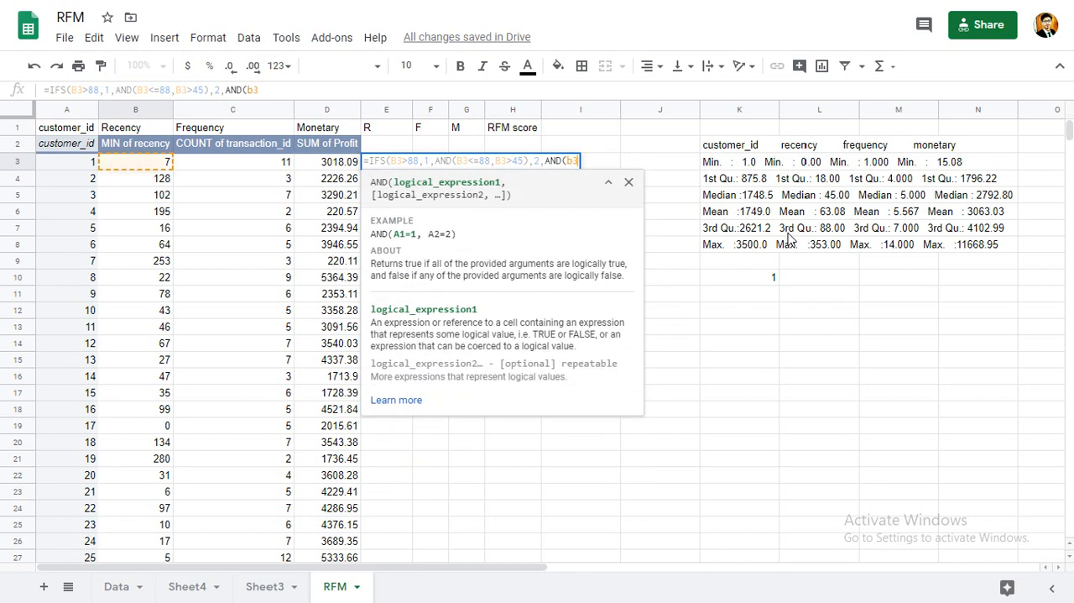
text(<=45,b3)
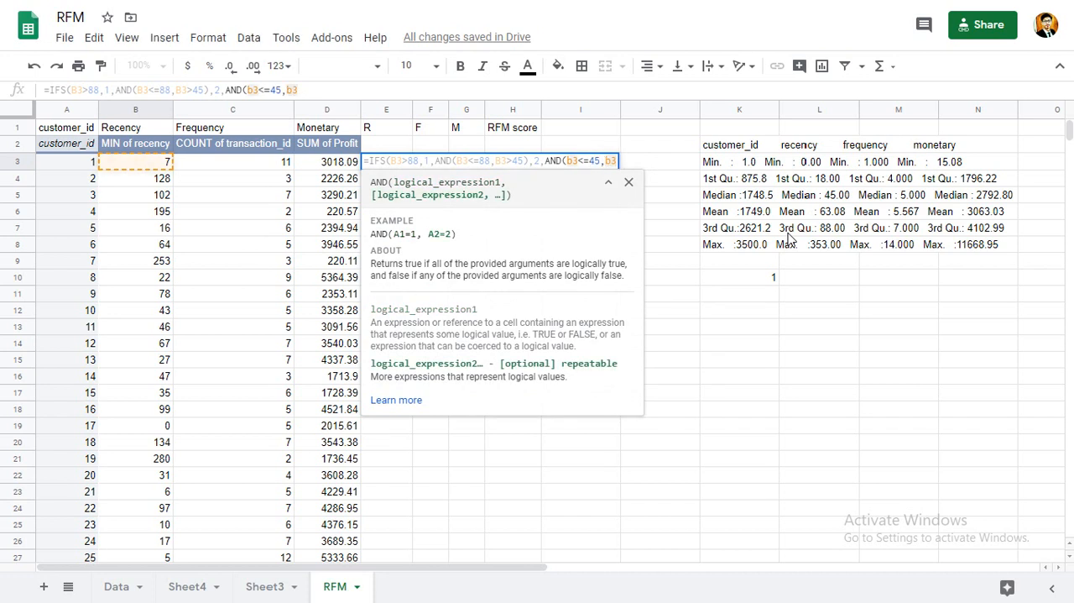
text(>)
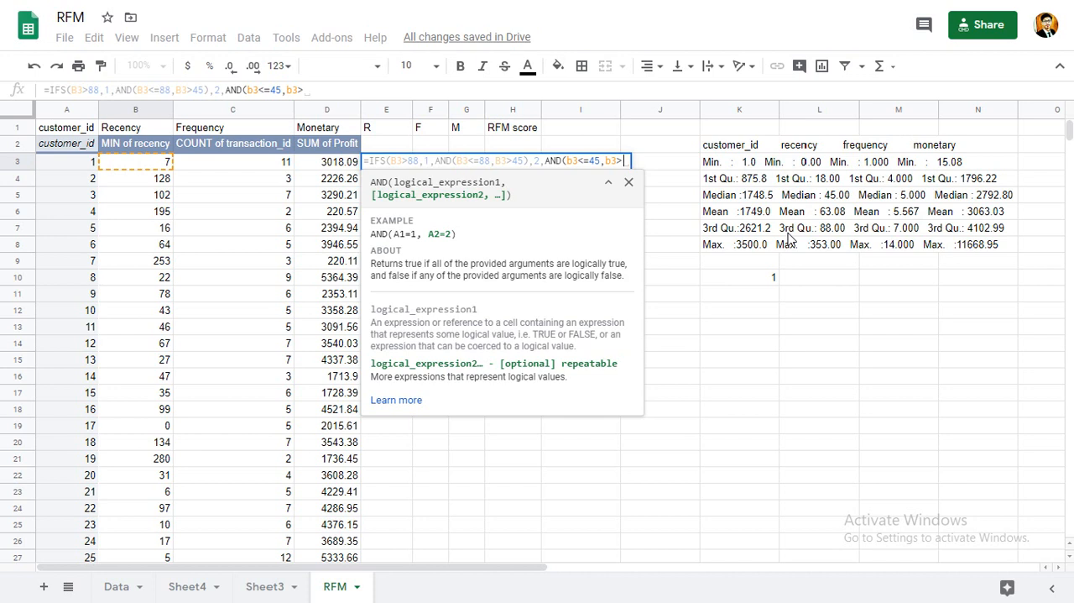
text(18))
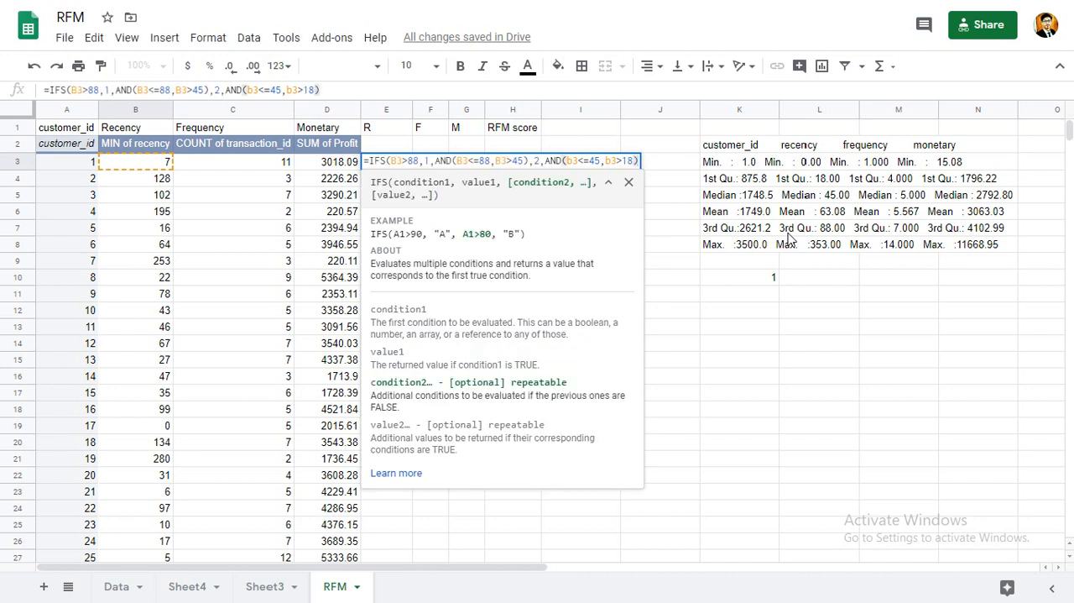
text(,)
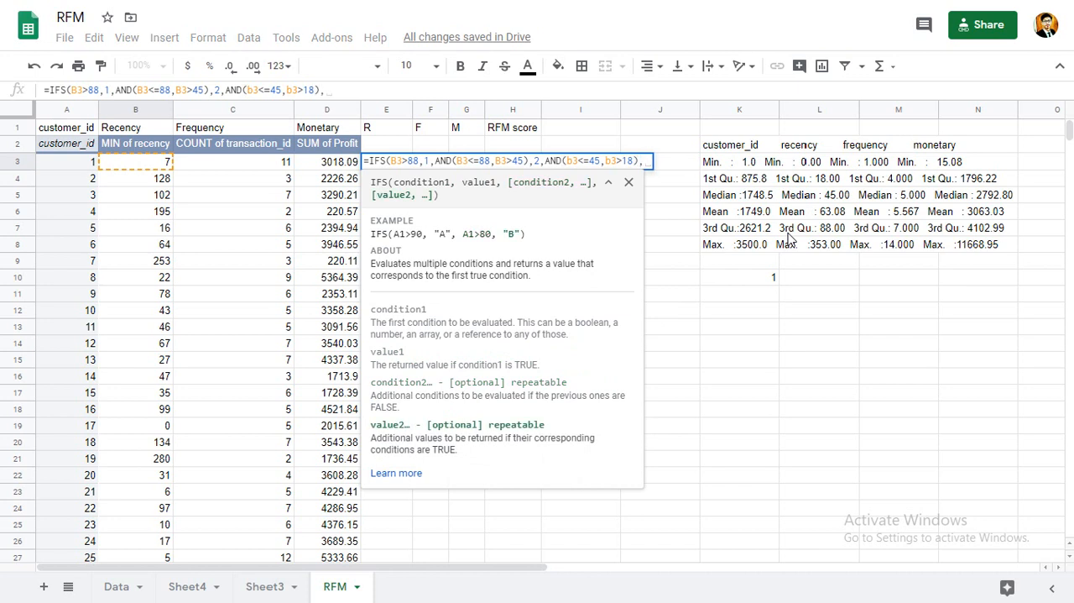
text(3,)
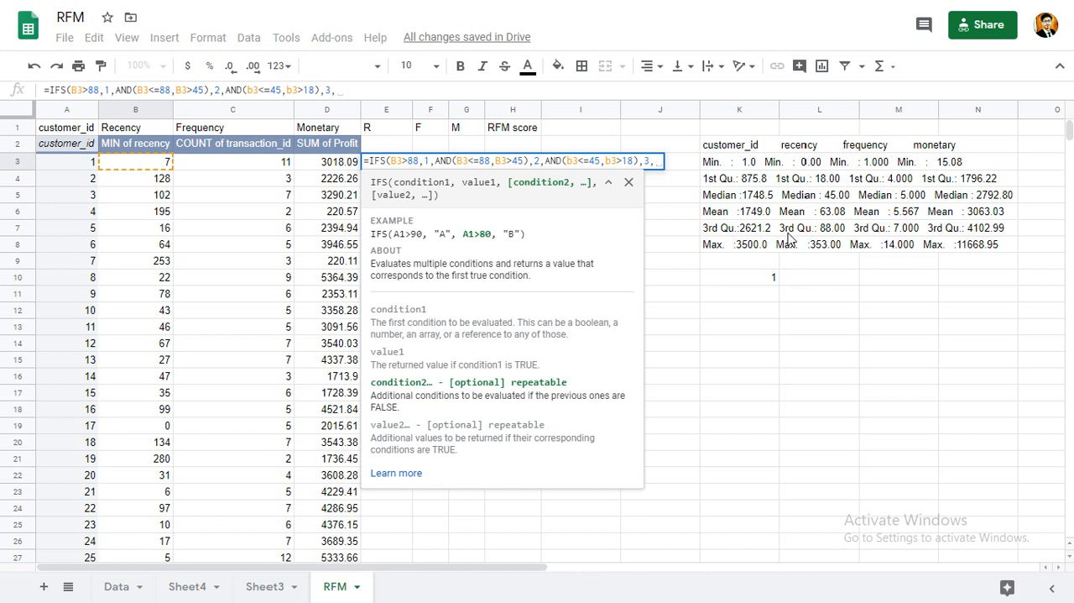
text(b3<18,)
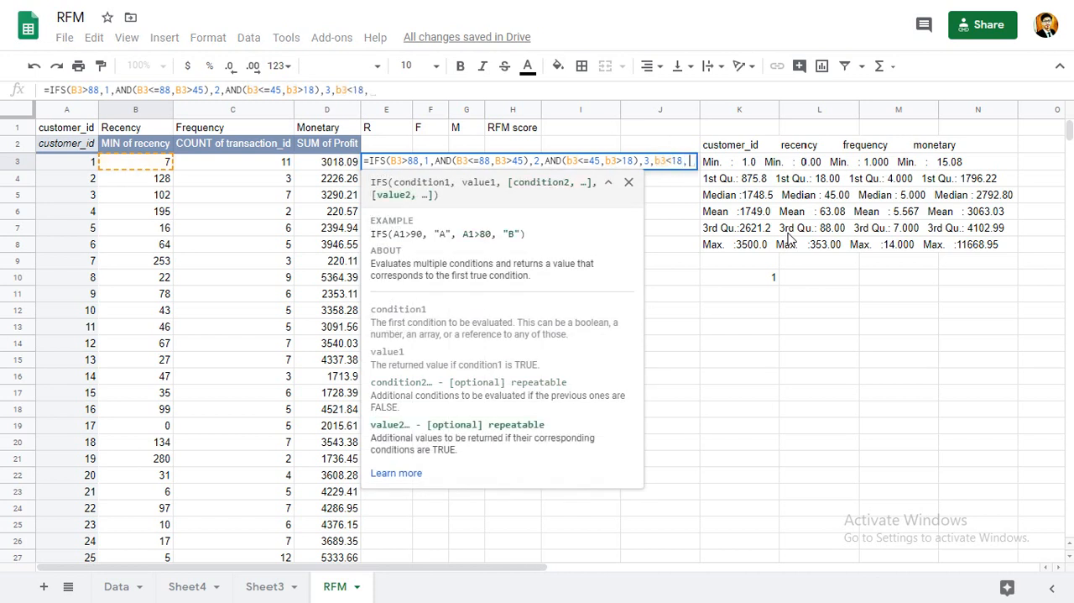
text(4))
Complete the IFS formula in E3 with the condition B3<18 returning 4, and enter it.
key(Return)
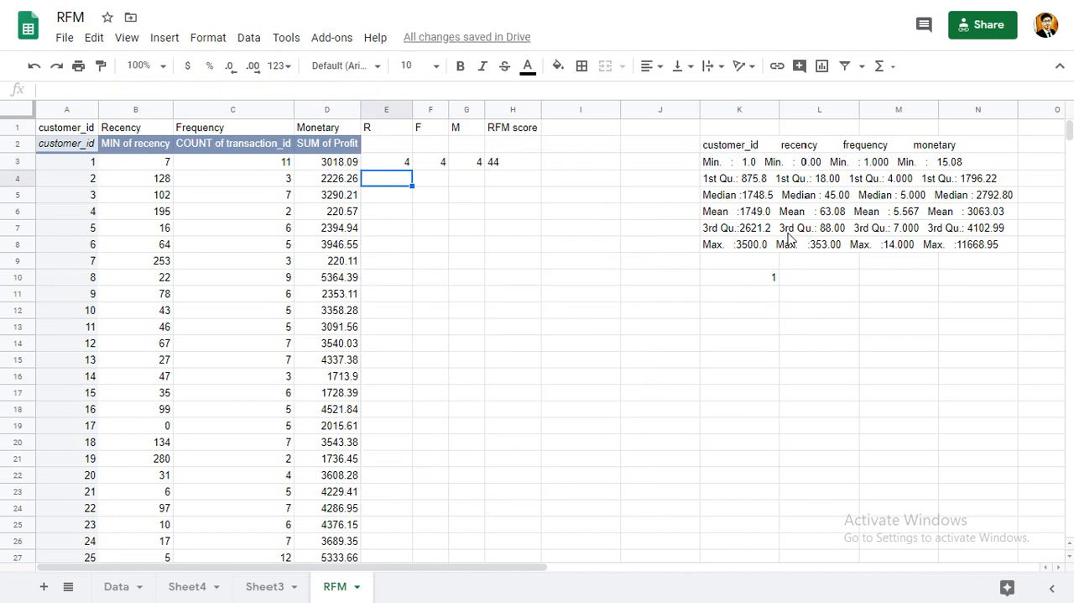
Copy the recency formula from E3 across to F3 and G3, and compare the formulas in F3 and E3.
key(Up)
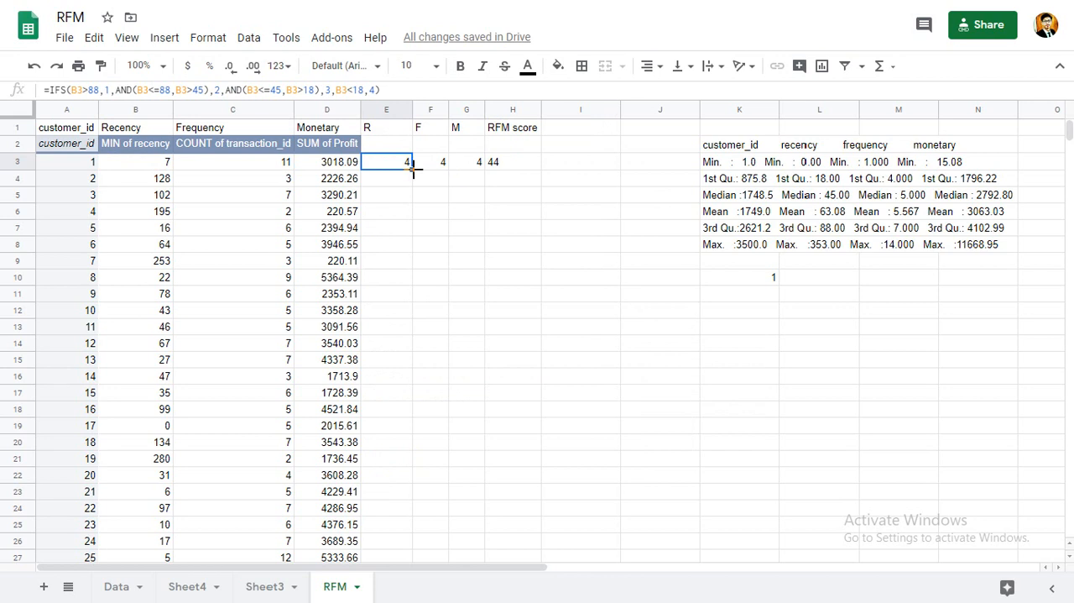
drag(412, 168, 472, 172)
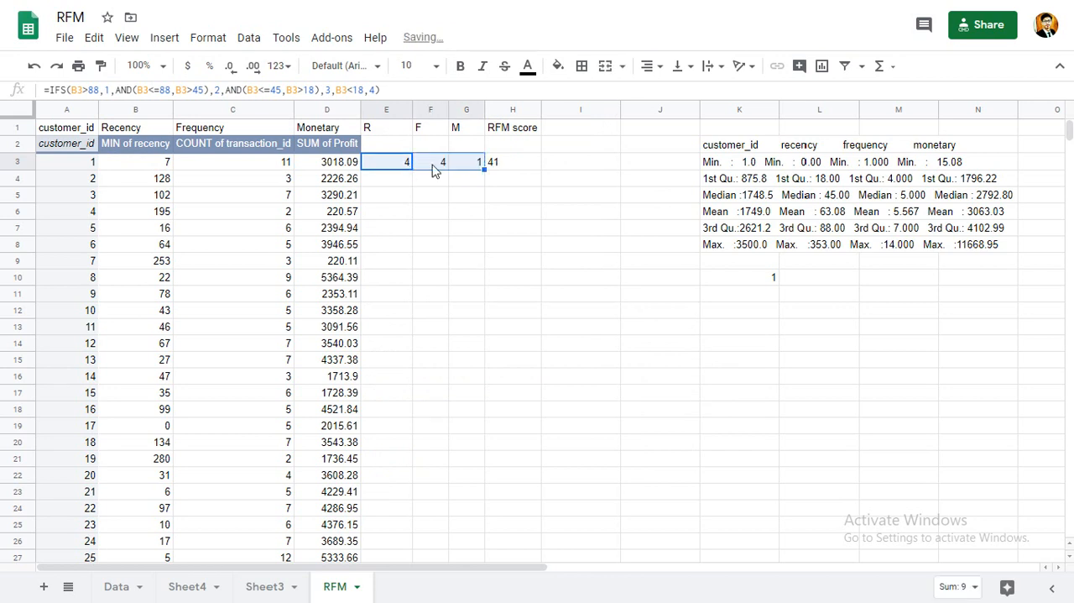
click(437, 164)
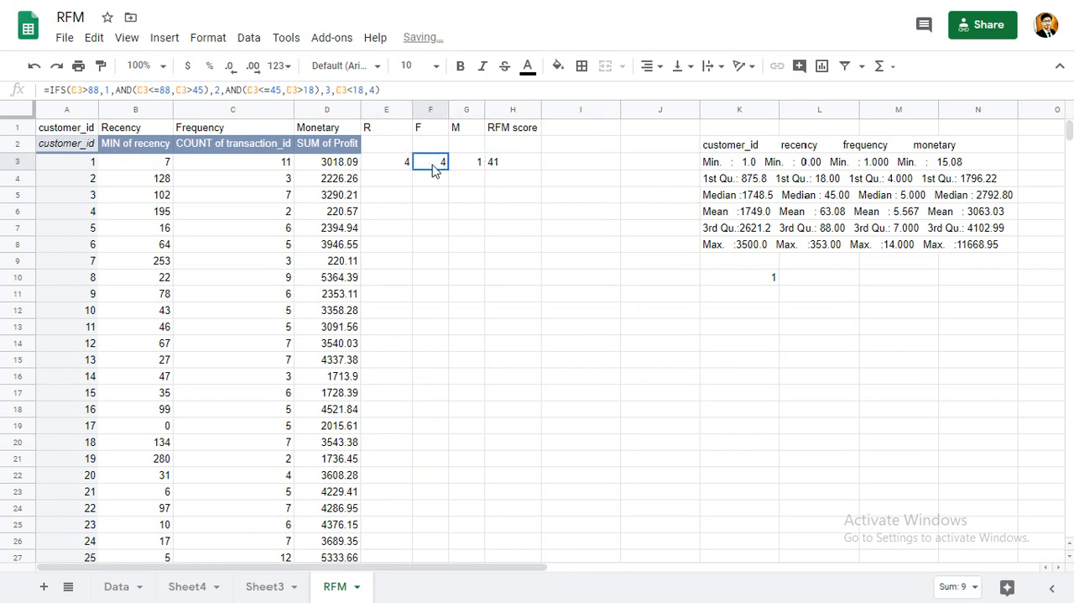
click(387, 164)
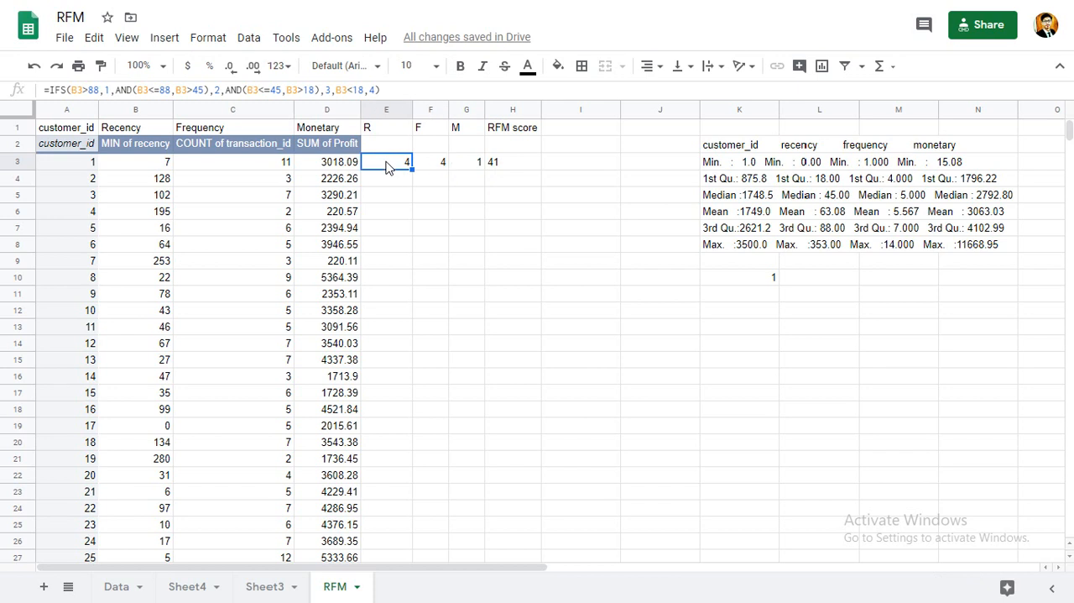
In the frequency formula in F3, set the first condition to C3>7 with the return value 4.
key(Right)
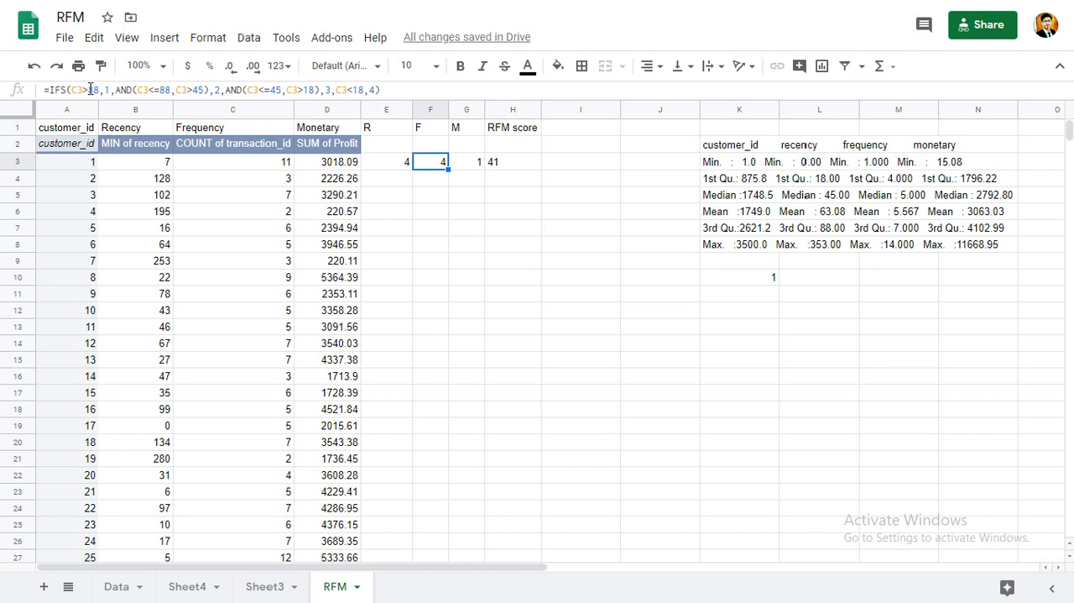
drag(94, 89, 101, 89)
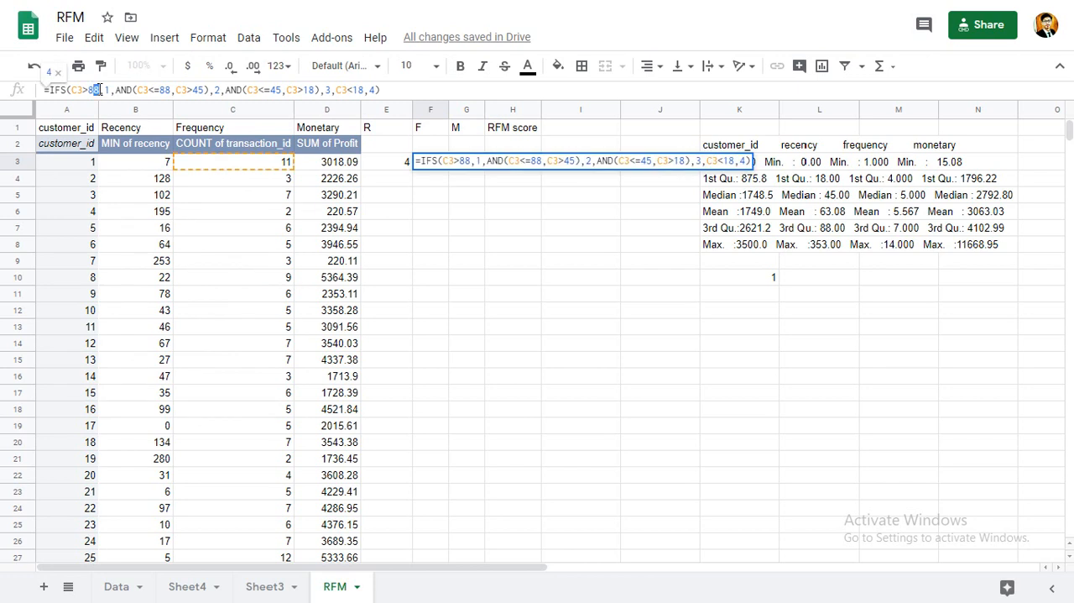
key(BackSpace)
key(BackSpace)
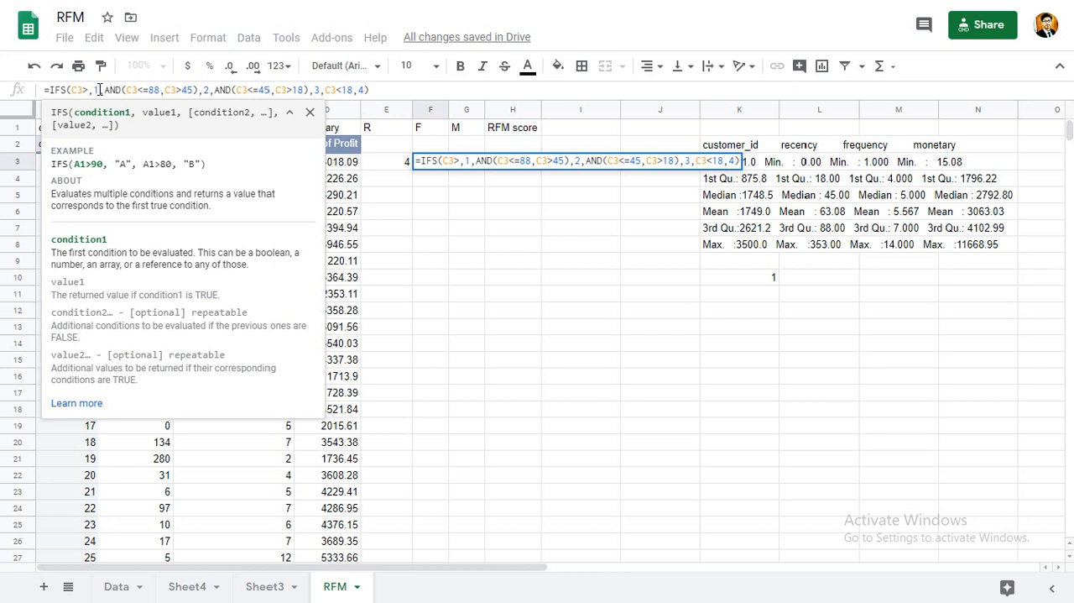
text(4)
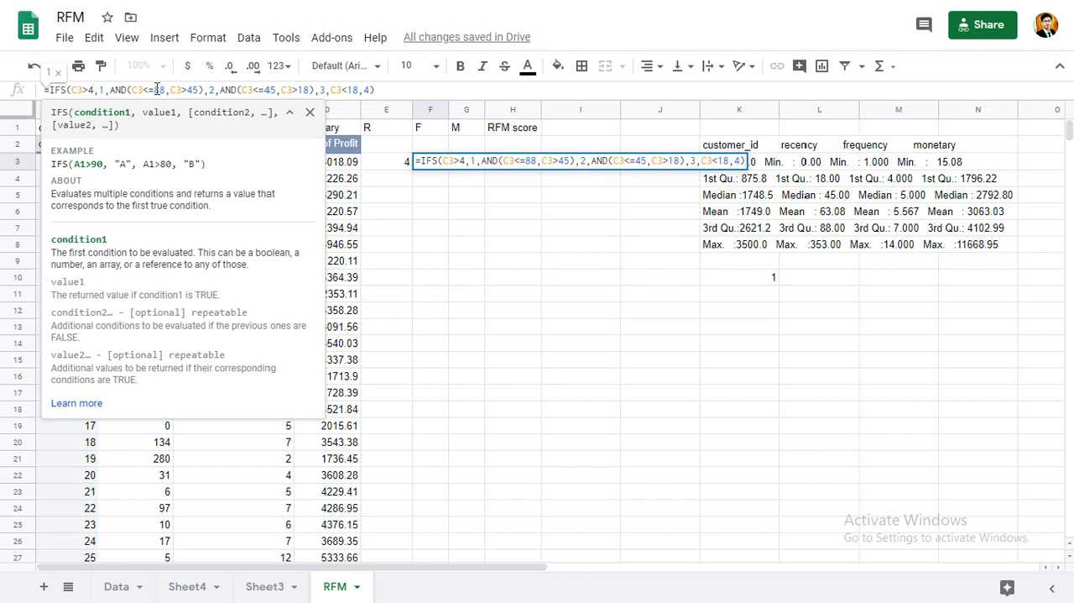
double_click(90, 89)
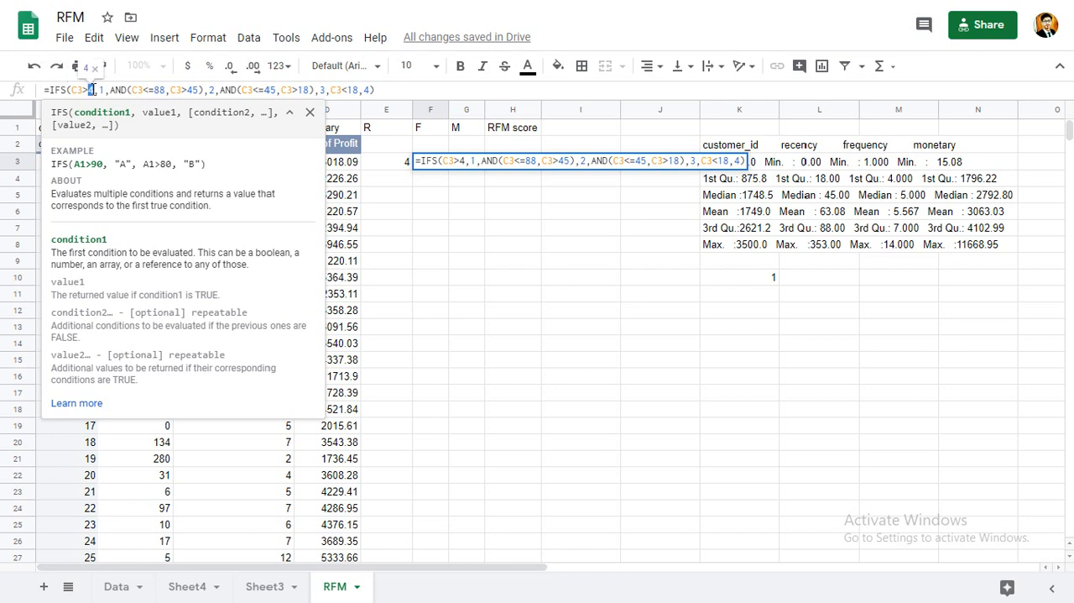
text(7)
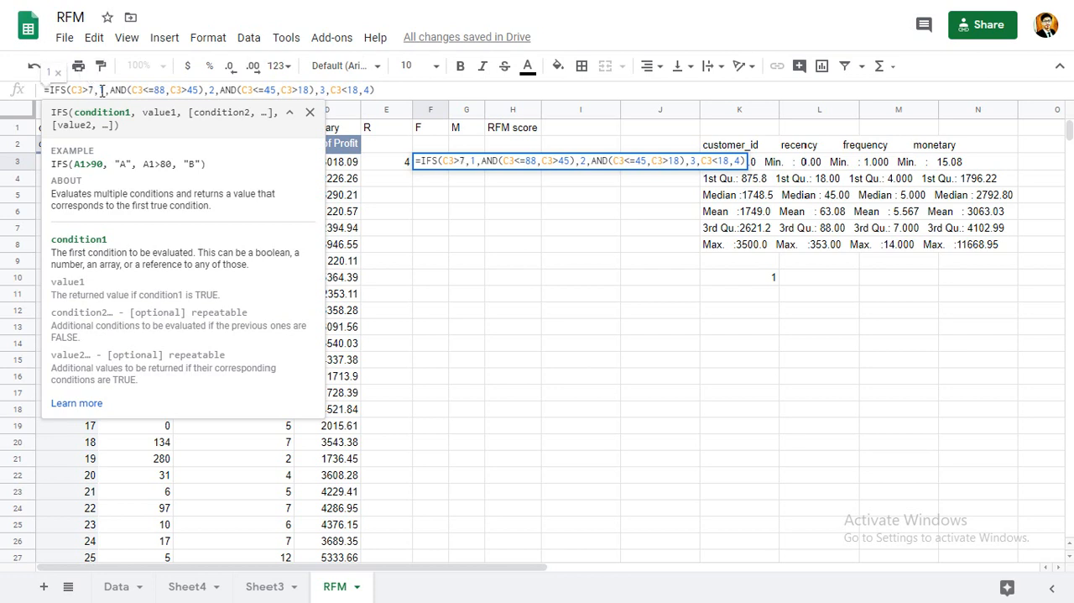
double_click(101, 89)
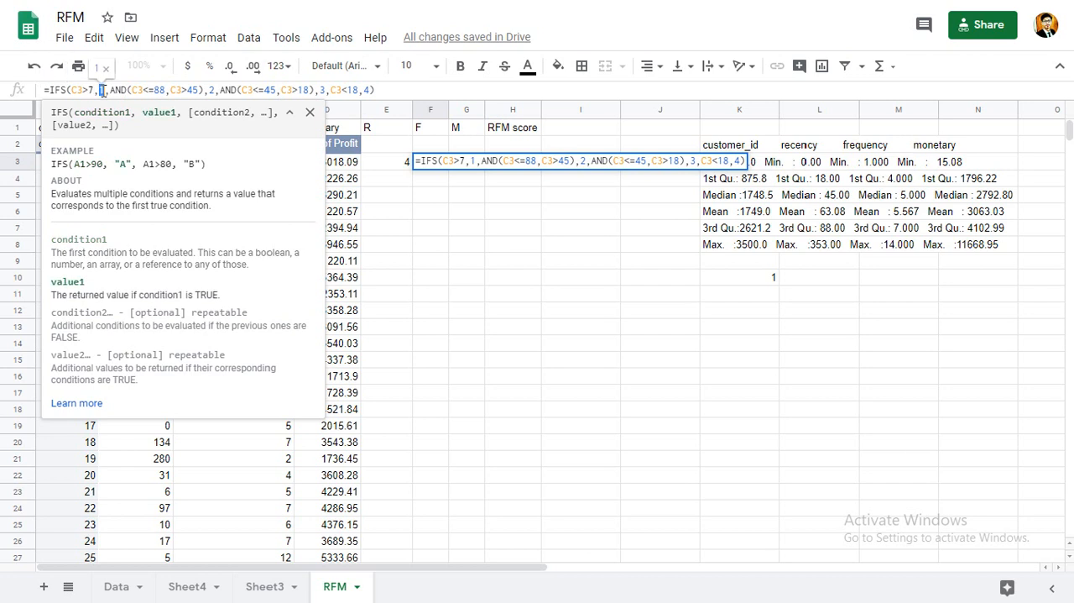
text(4)
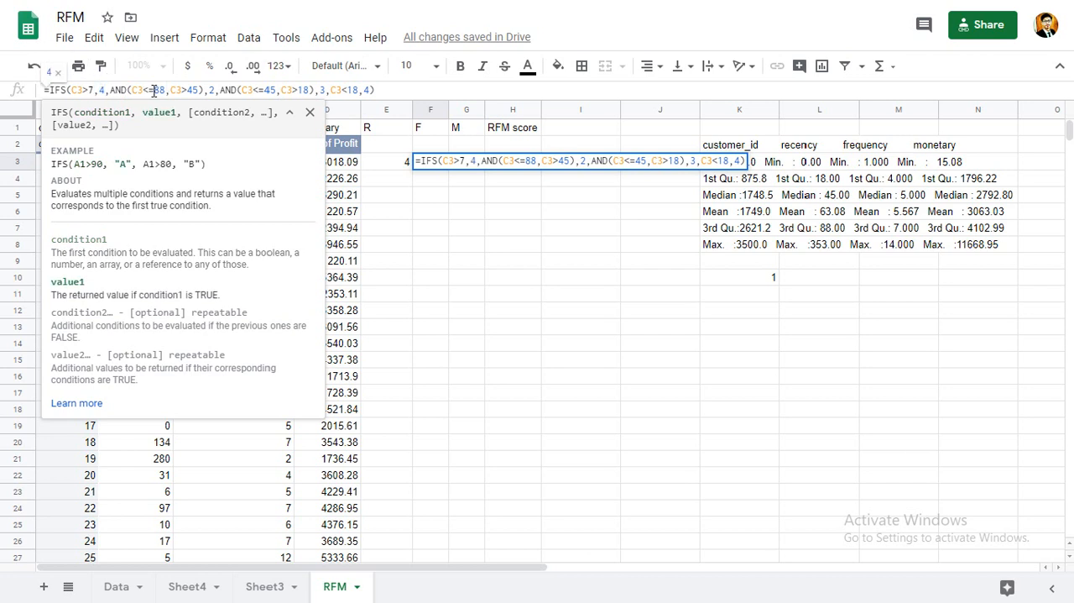
Set the second condition in F3 to AND(C3<=7,C3>5) with the return value 3.
drag(154, 89, 165, 89)
text(7)
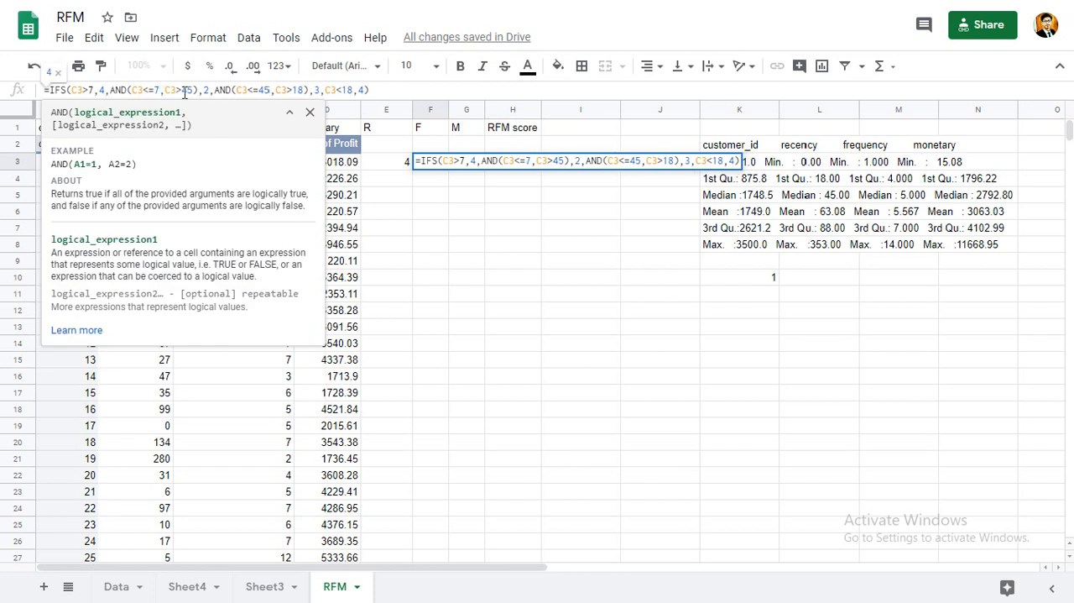
drag(183, 89, 192, 91)
text(5)
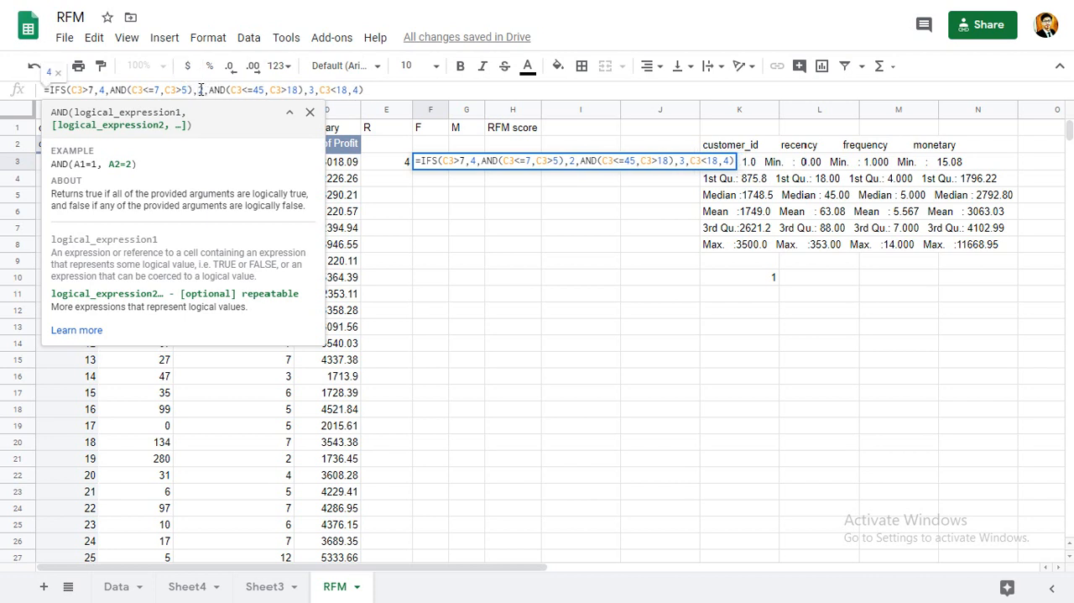
double_click(202, 89)
text(3)
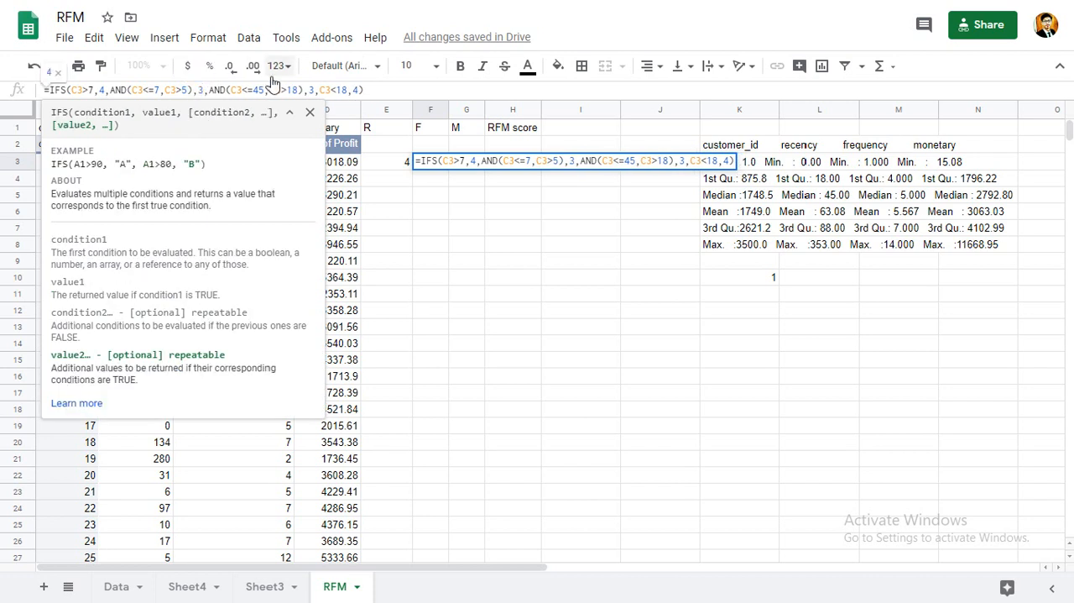
Set the third condition in F3 to AND(C3<=5,C3>4) with the return value 2.
click(259, 89)
drag(262, 84, 266, 88)
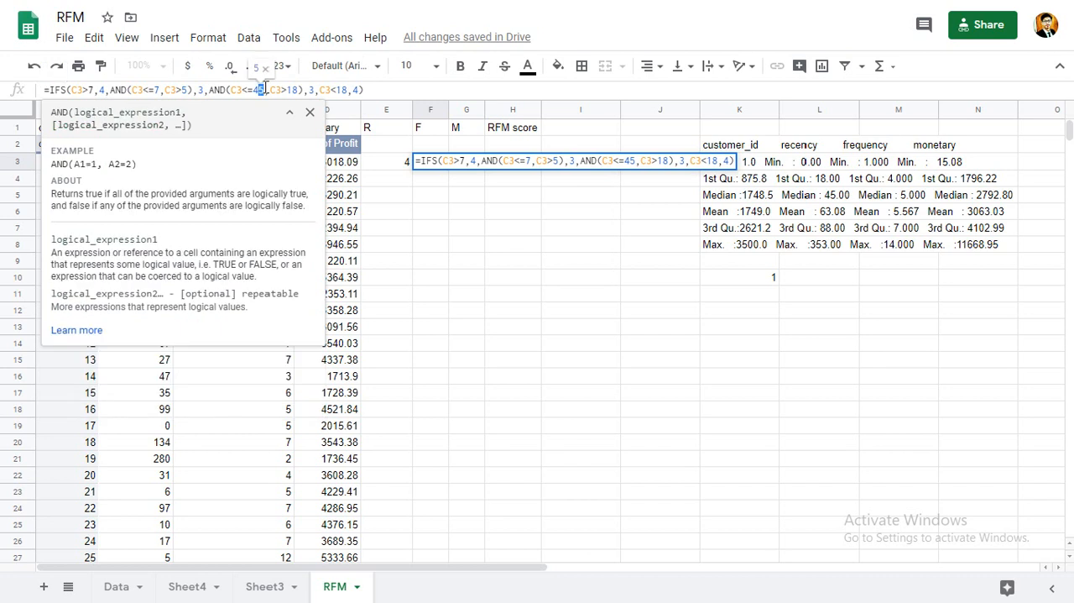
key(BackSpace)
key(BackSpace)
text(5)
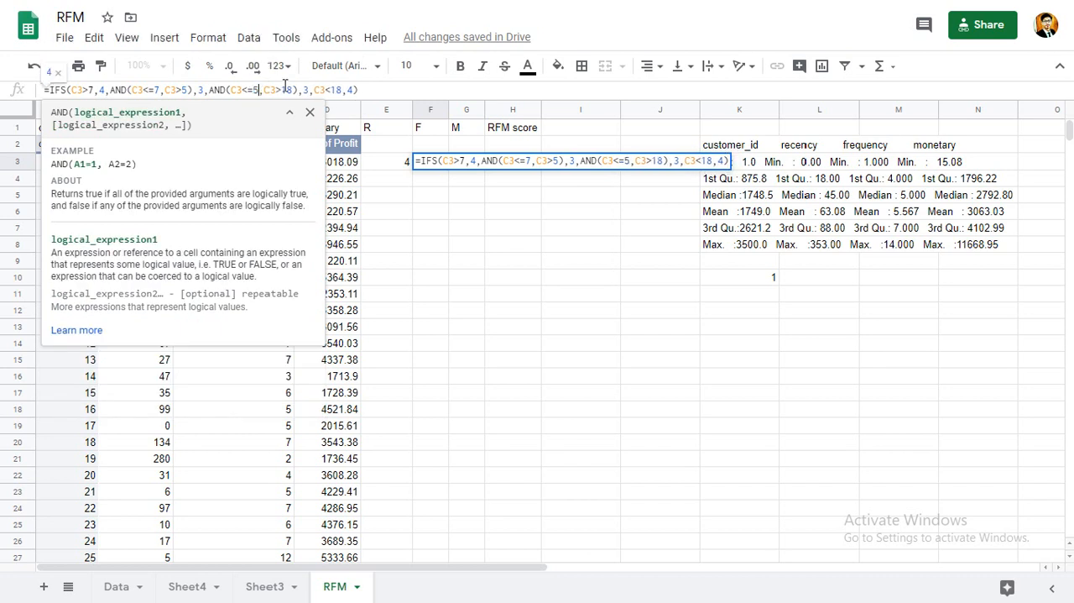
double_click(284, 89)
text(4)
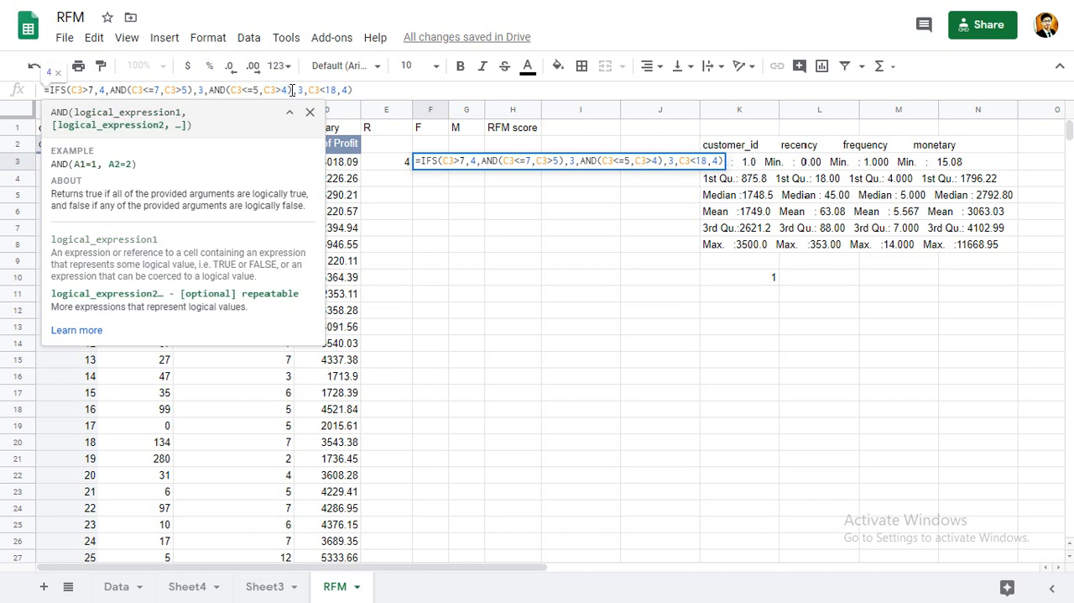
double_click(301, 89)
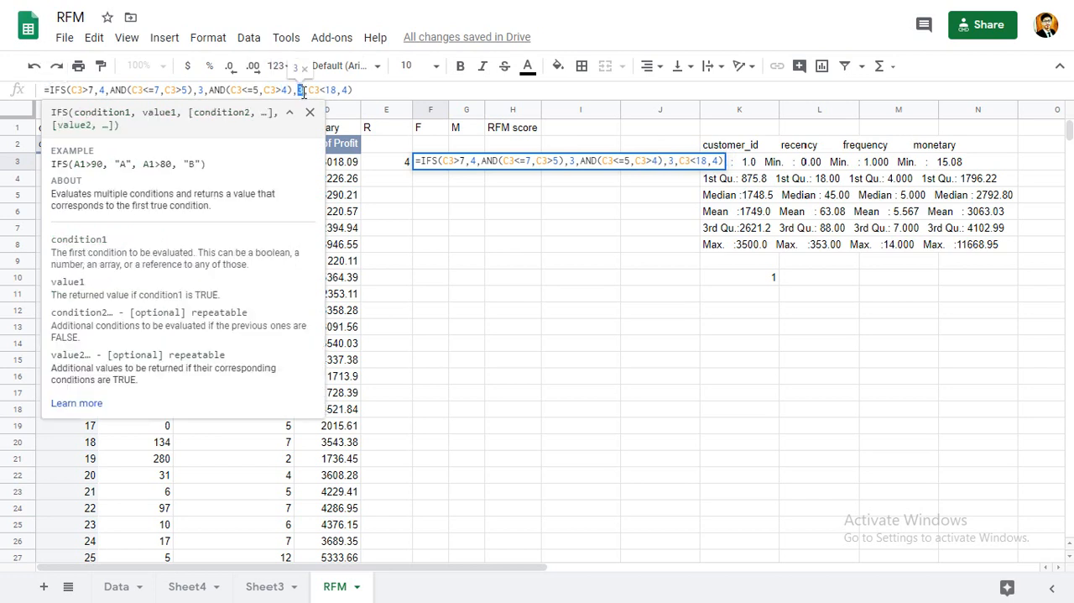
text(2)
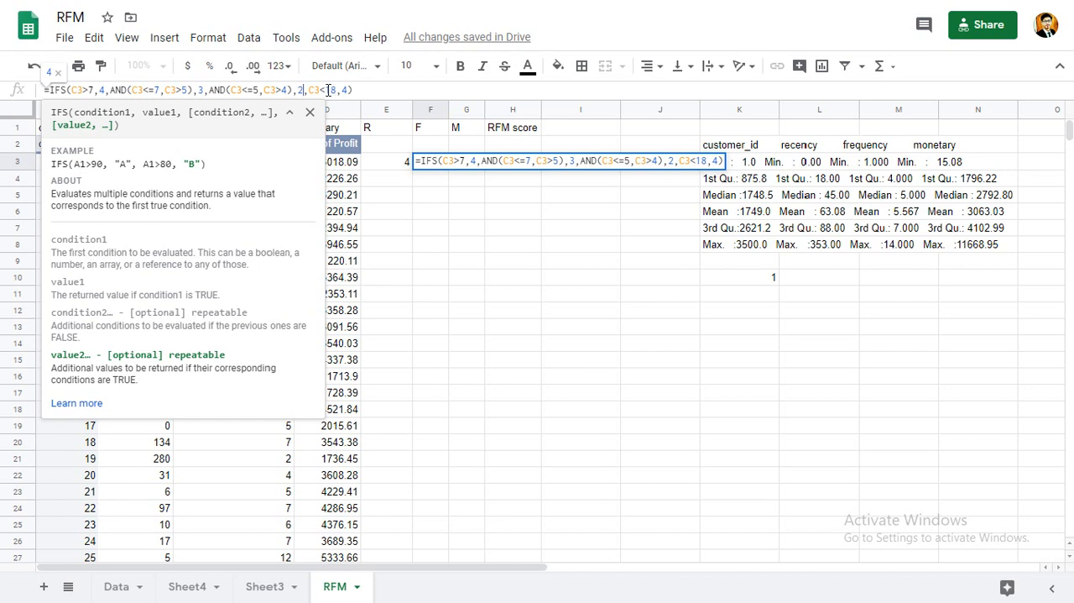
Set the last condition in F3 to C3<4 with the return value 1, and enter the formula.
double_click(329, 90)
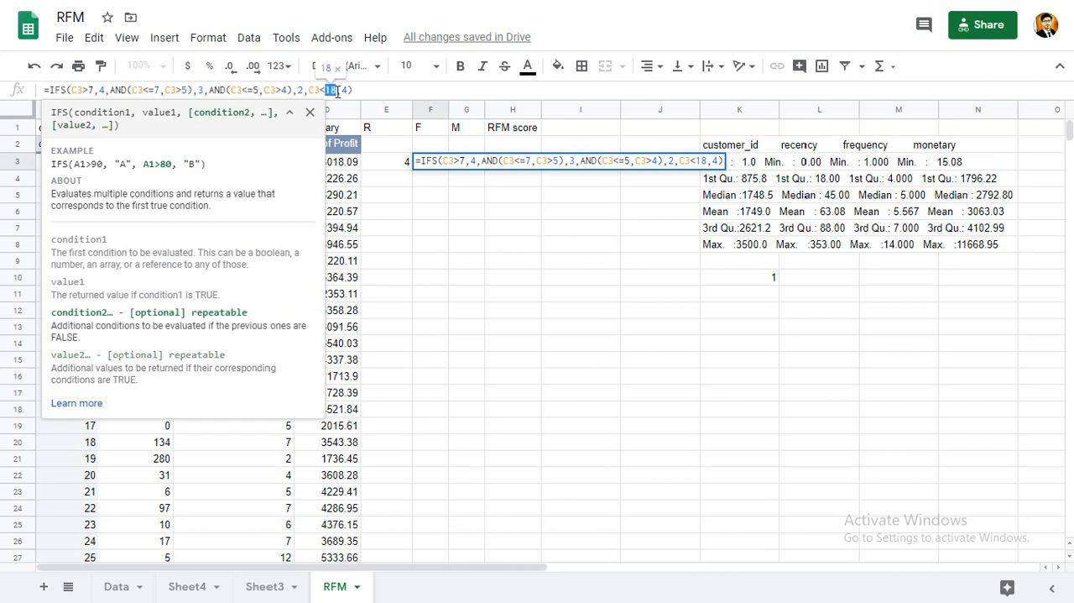
text(4)
double_click(340, 89)
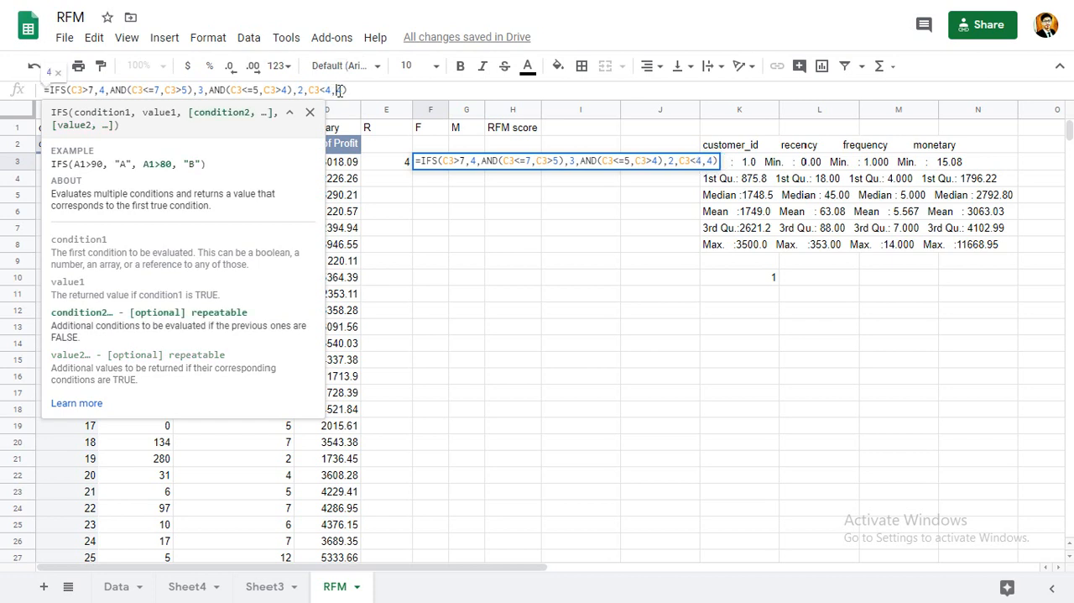
text(1)
key(Return)
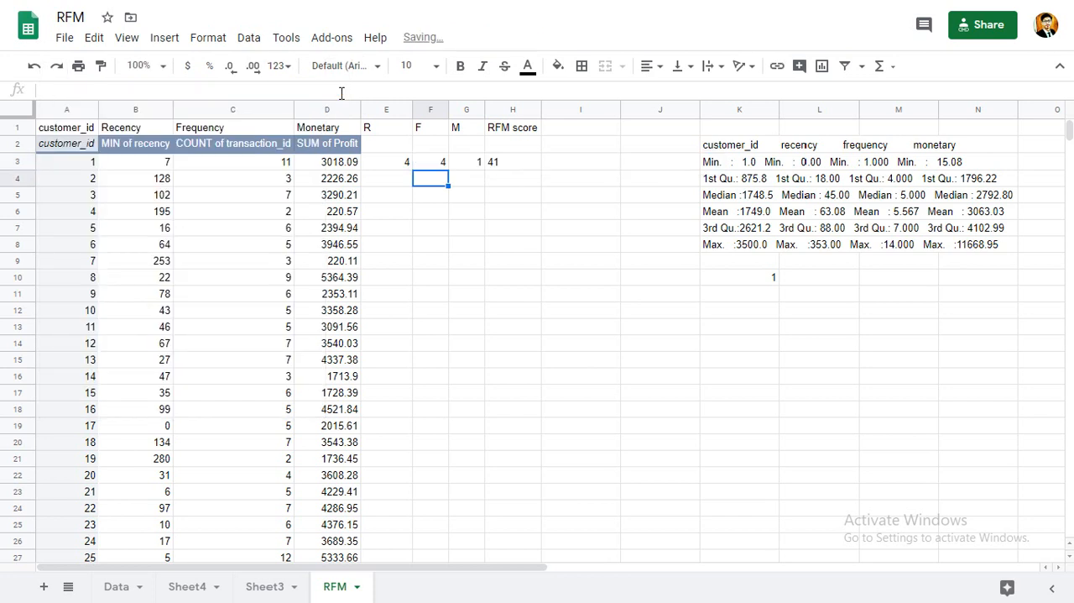
Copy the frequency formula from F3 into G3, and fill the E3:G3 formulas down to row 4.
click(445, 163)
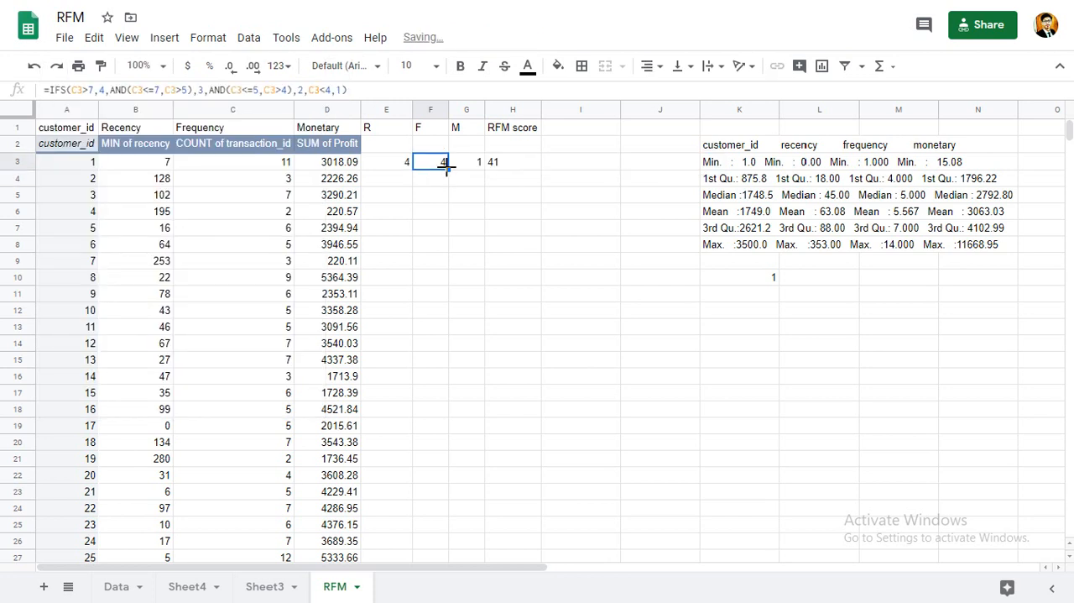
drag(448, 168, 469, 174)
click(463, 164)
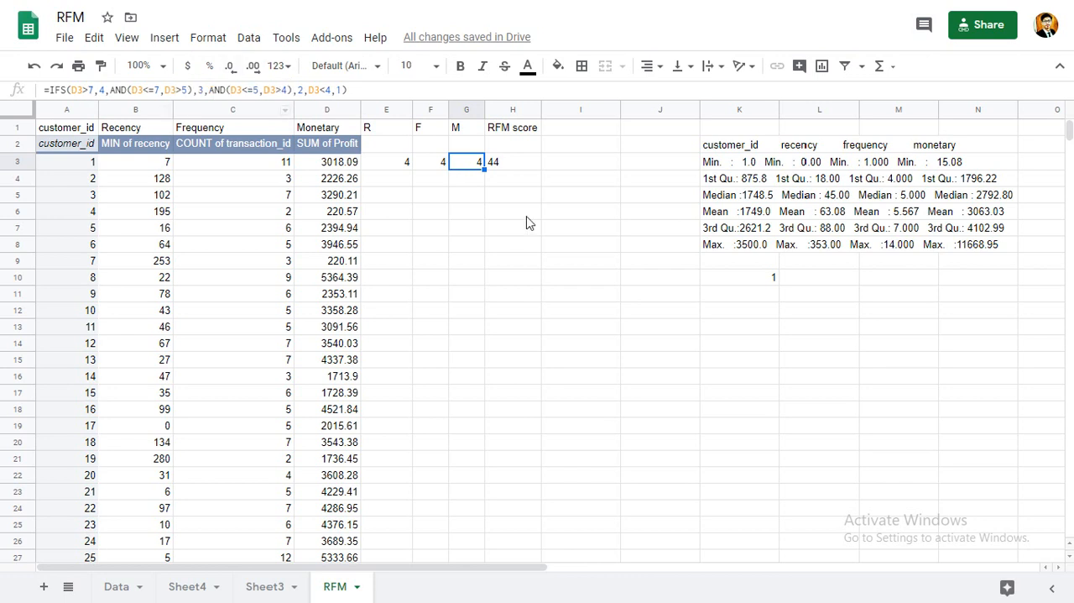
drag(385, 168, 483, 178)
click(482, 174)
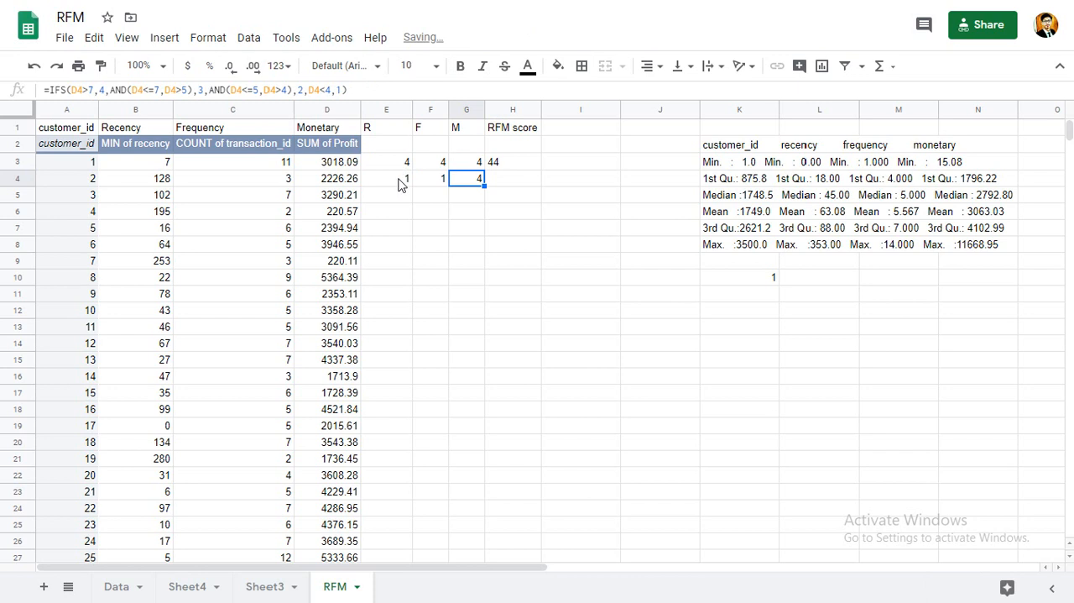
Fill the R, F and M score formulas from E4:G4 down through all customer rows.
drag(399, 185, 482, 185)
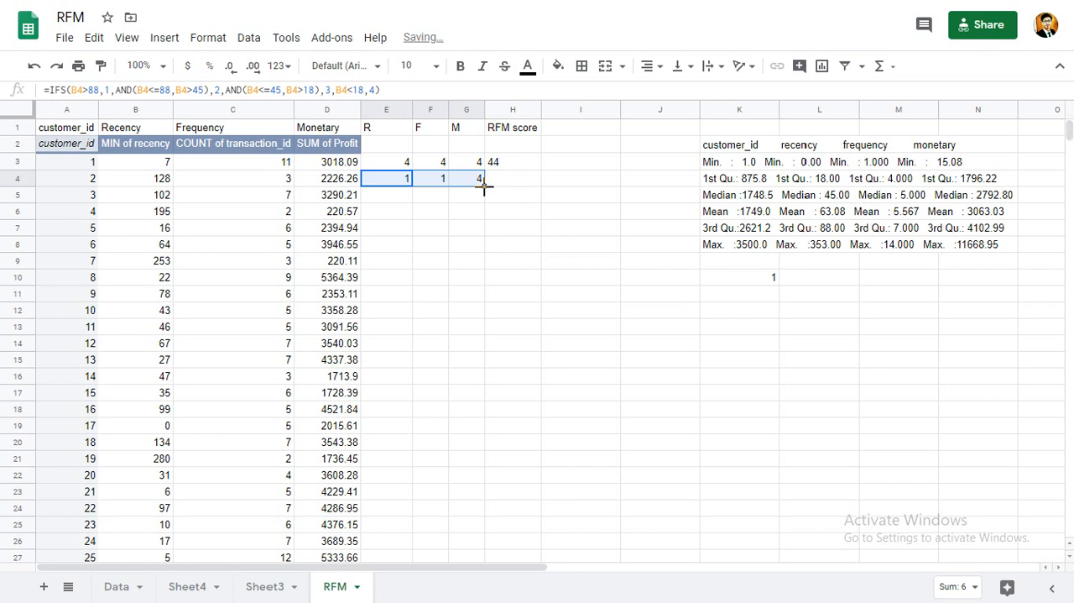
drag(483, 187, 445, 591)
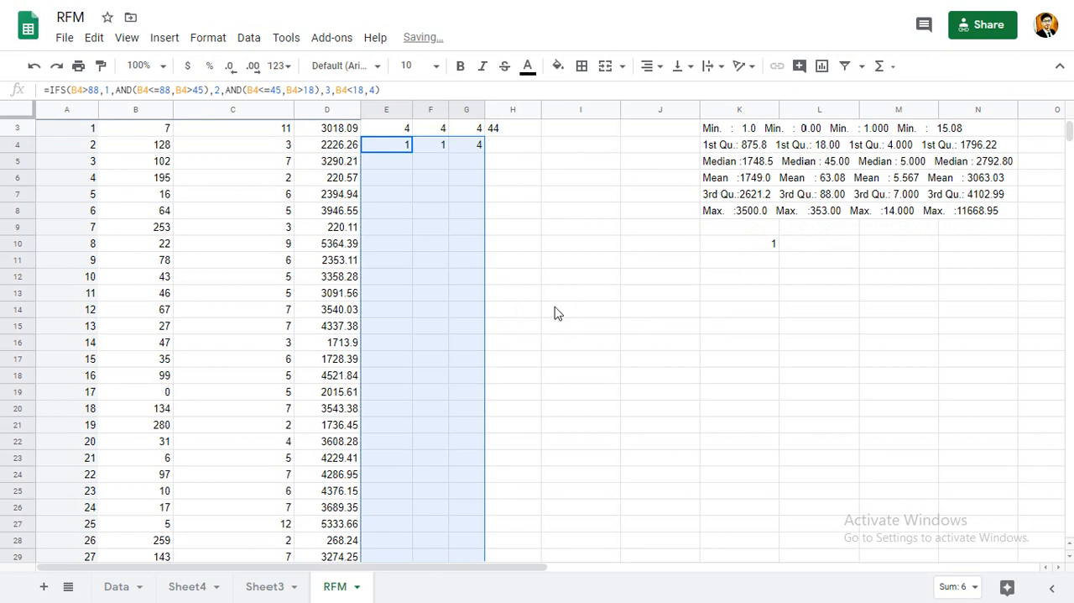
scroll(554, 313, down, 3)
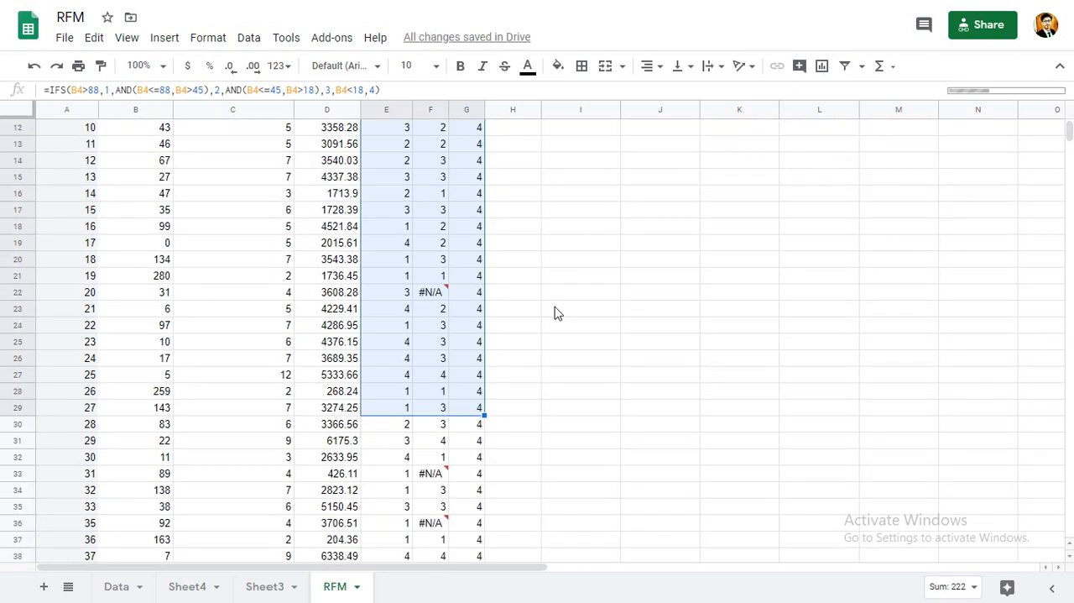
scroll(553, 313, up, 3)
scroll(554, 313, up, 1)
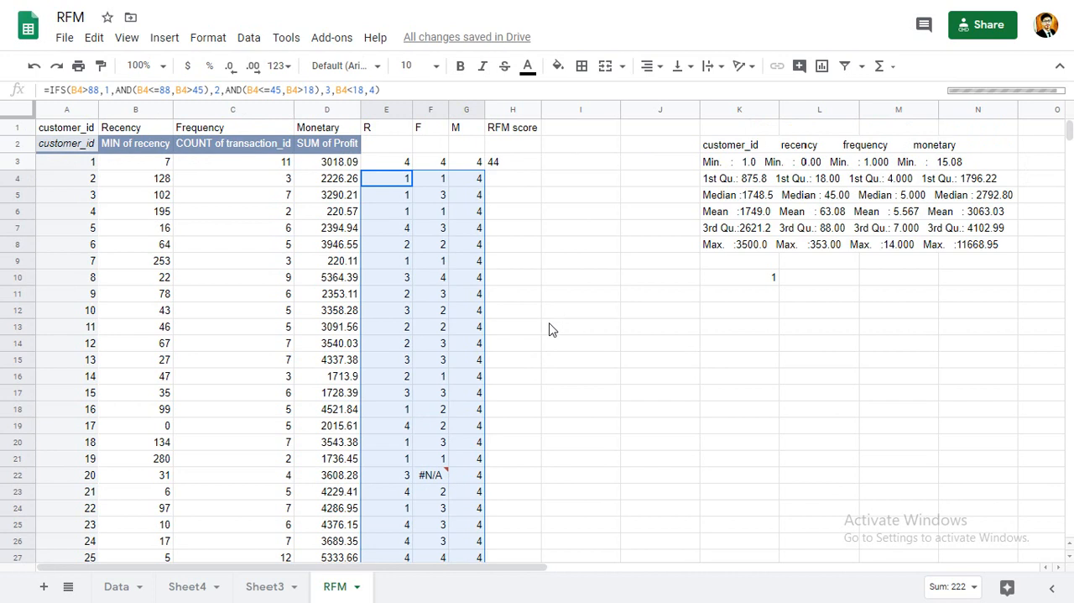
scroll(483, 336, down, 5)
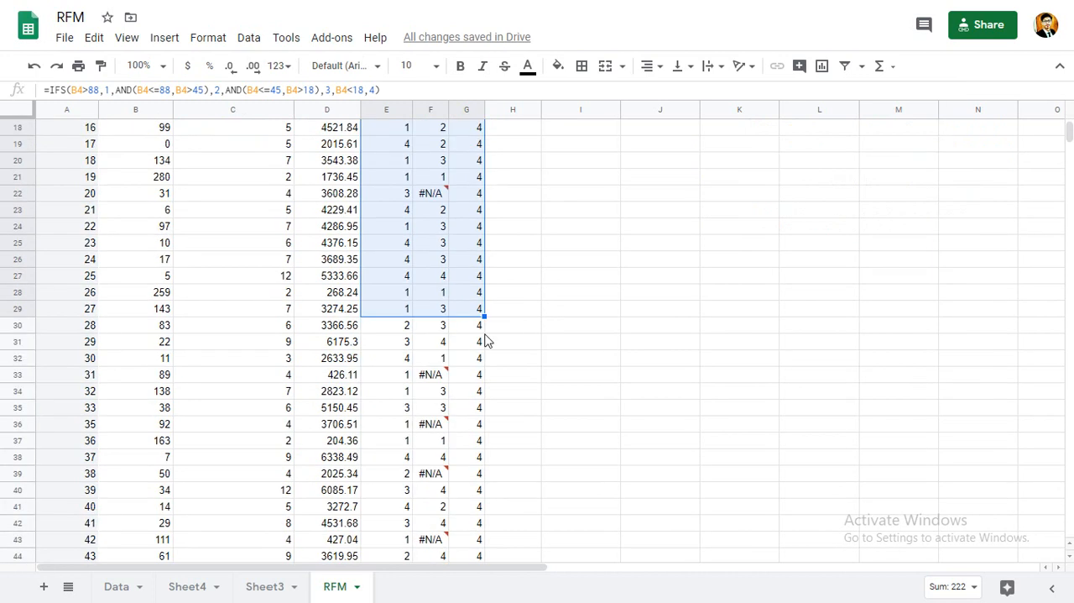
Correct the frequency formula in F22 so its last condition is C22<=4.
click(428, 199)
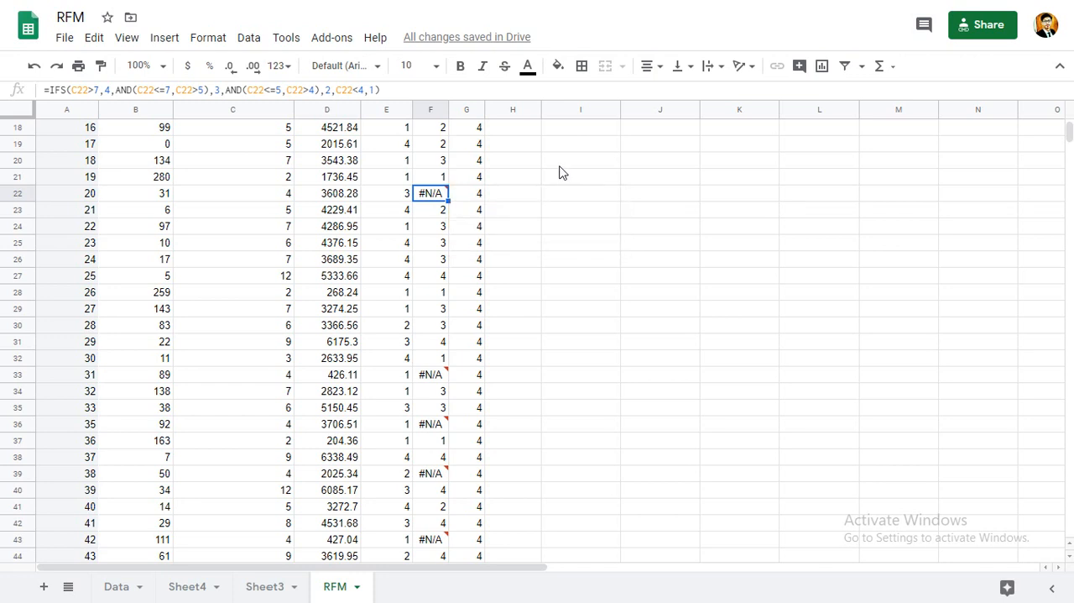
scroll(562, 172, up, 2)
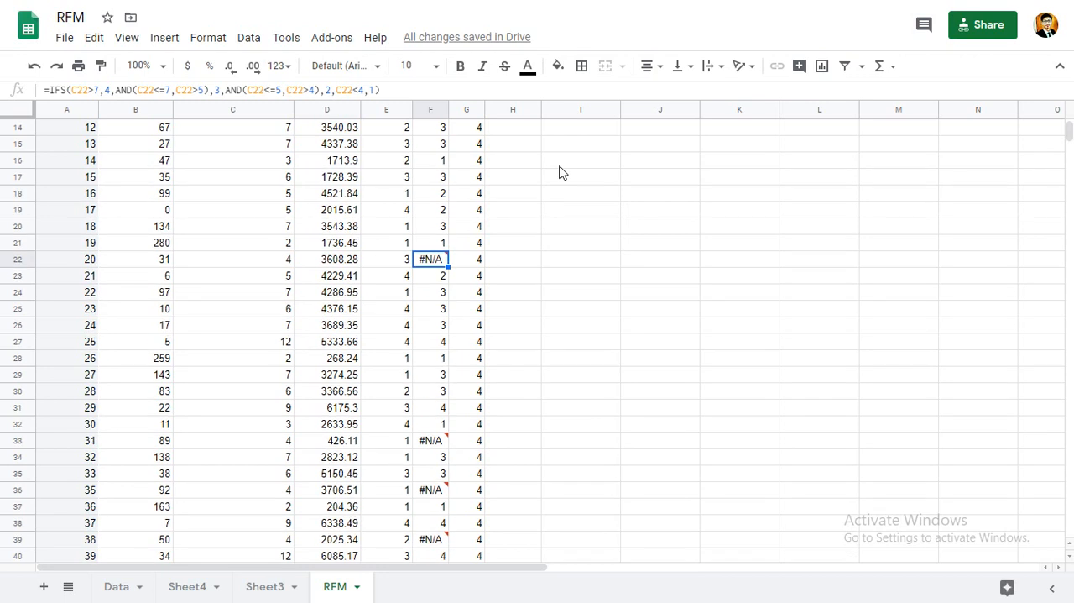
scroll(562, 172, up, 1)
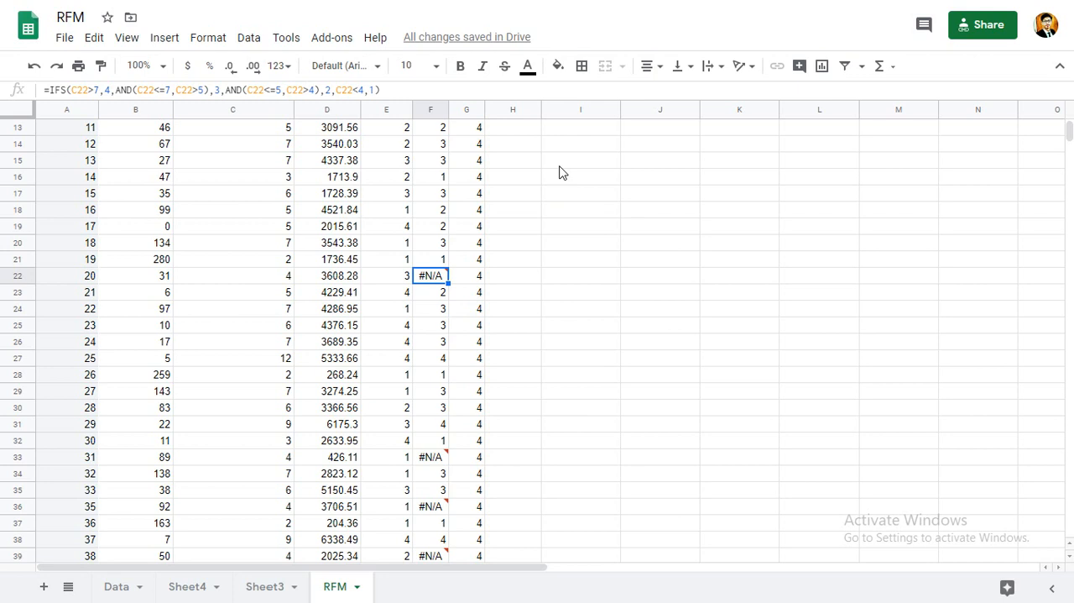
scroll(563, 172, up, 4)
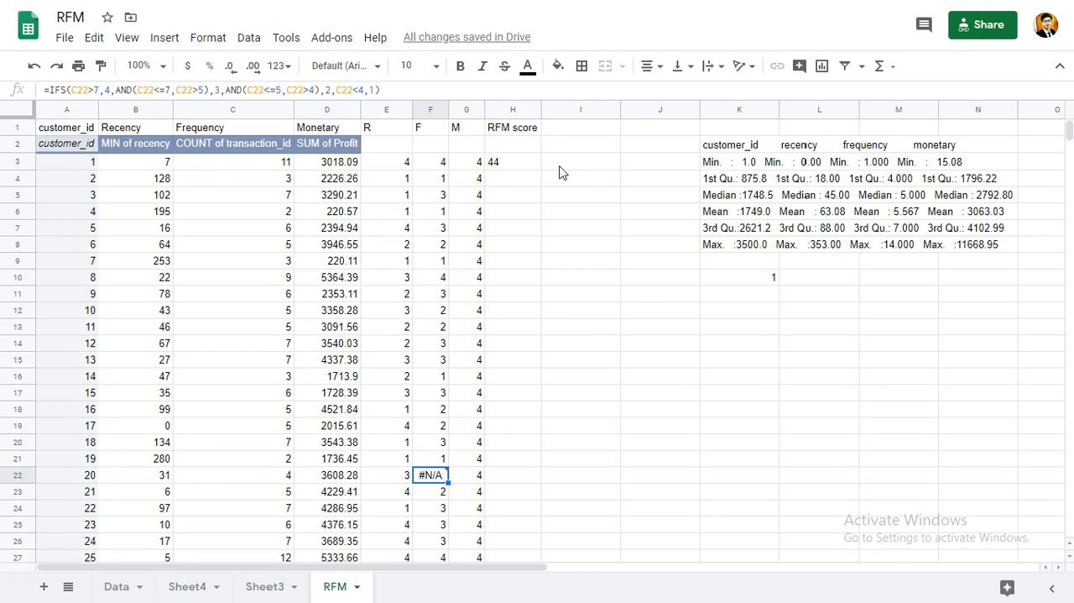
scroll(563, 172, down, 1)
scroll(562, 172, up, 1)
click(360, 90)
text(=)
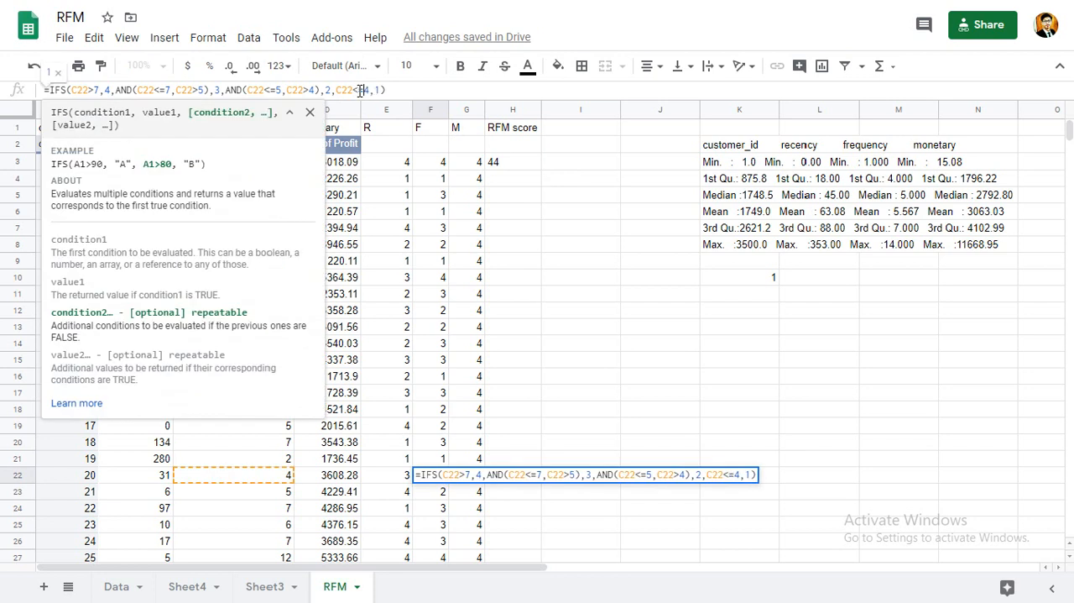
key(Return)
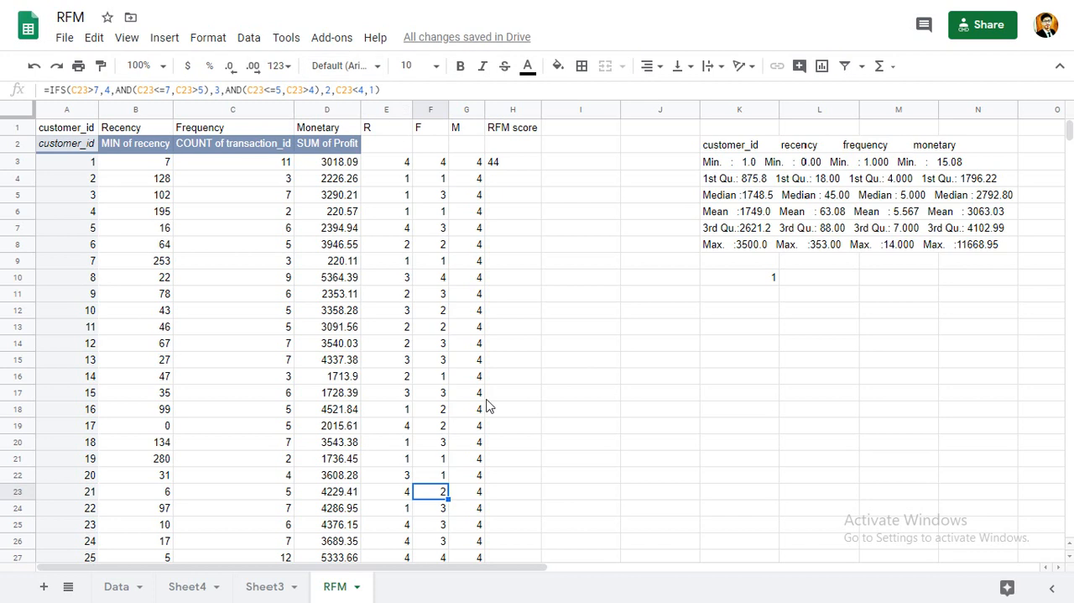
Correct the frequency formula in F33 so its last condition is C33<=4.
scroll(489, 405, down, 2)
scroll(489, 405, down, 3)
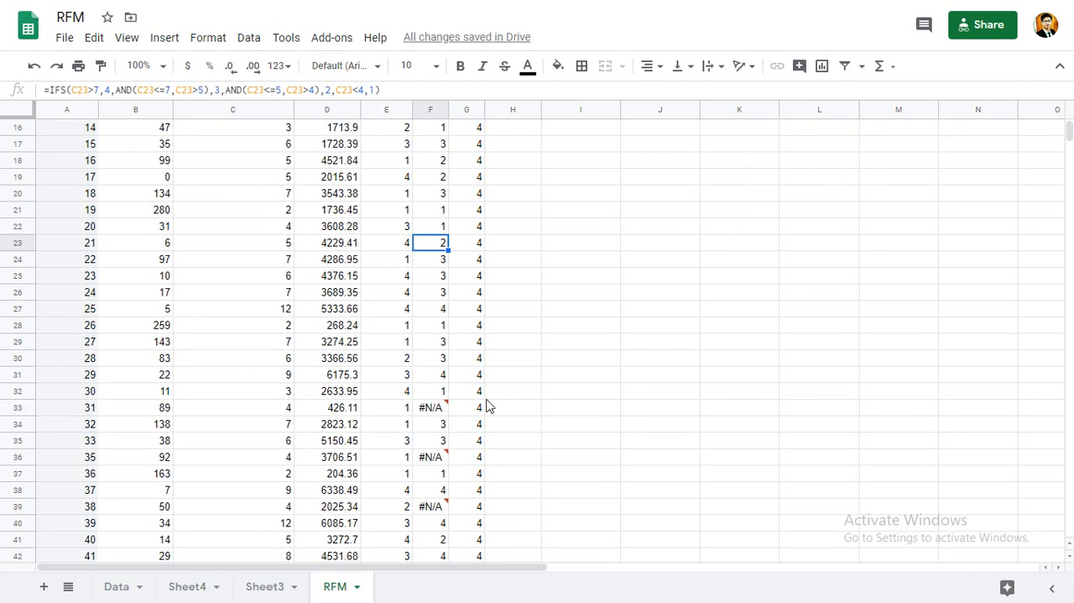
click(435, 408)
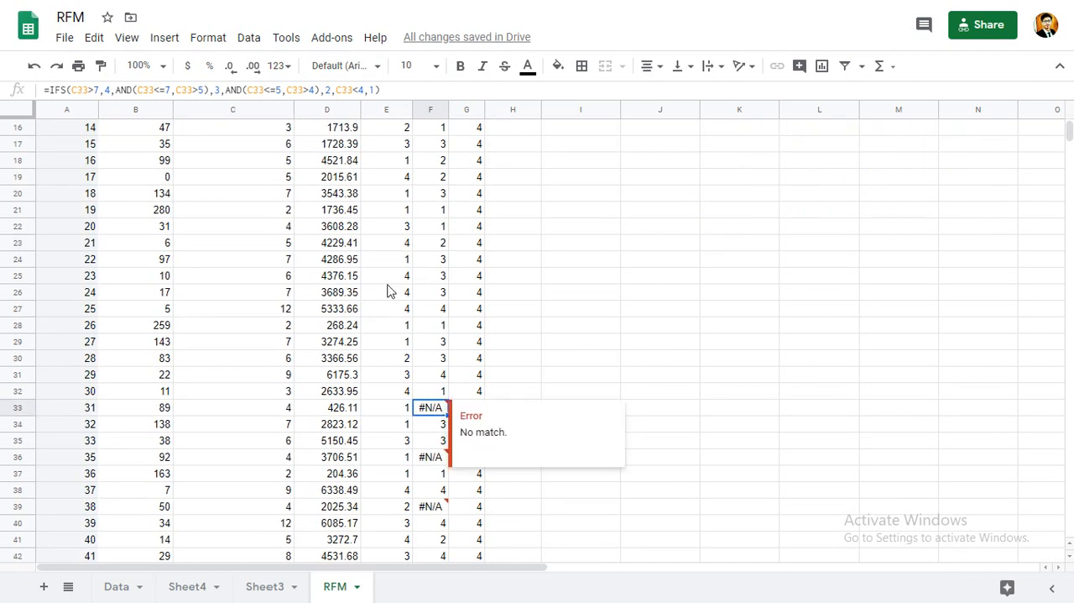
click(359, 89)
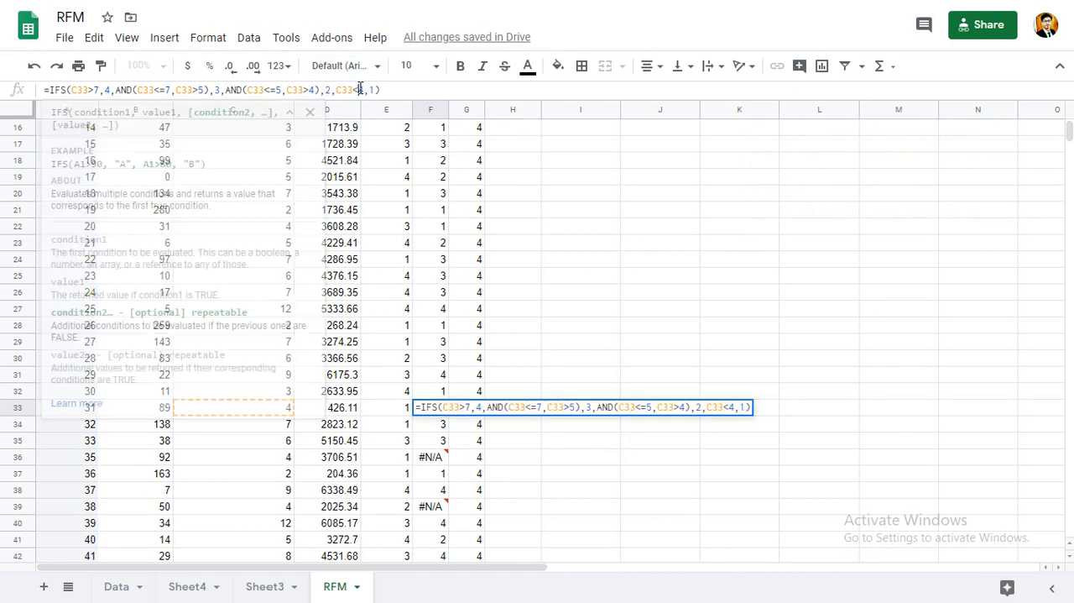
key(Return)
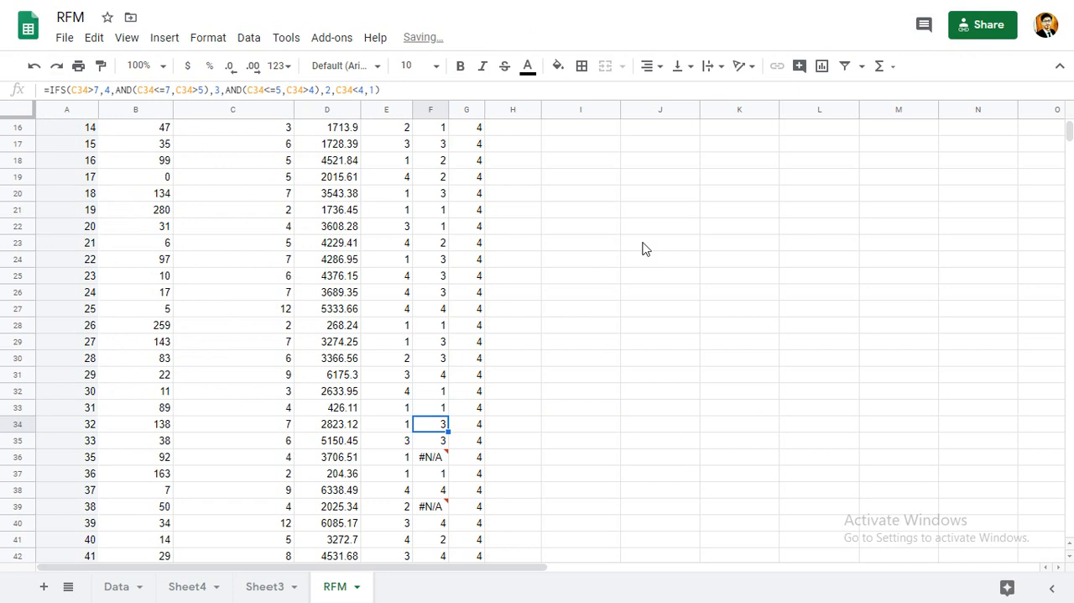
Fill the RFM score formula from H3 down through all customer rows.
scroll(643, 247, up, 5)
click(495, 164)
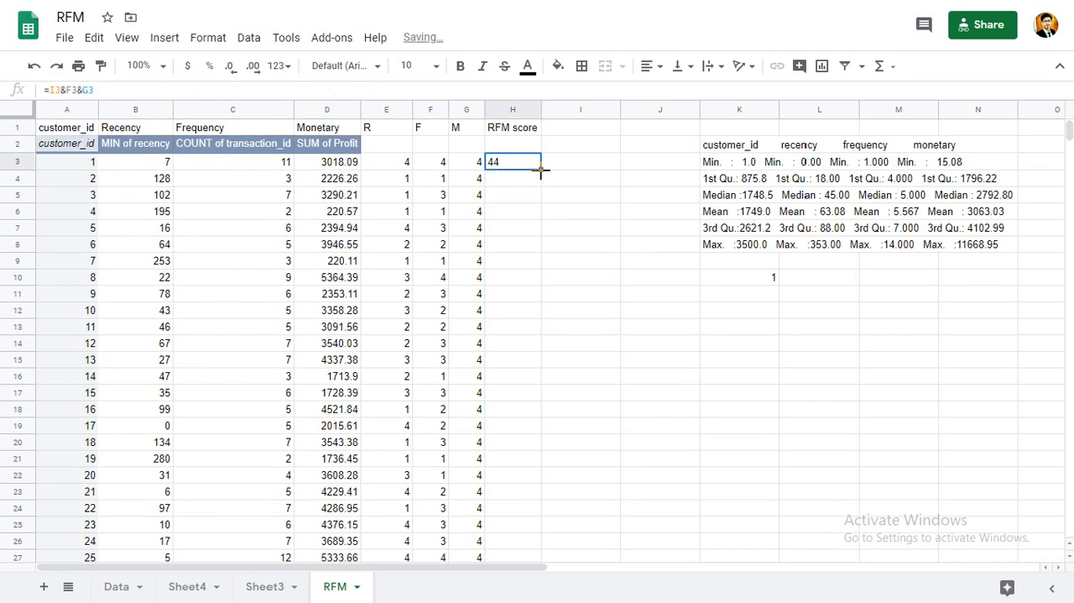
double_click(542, 170)
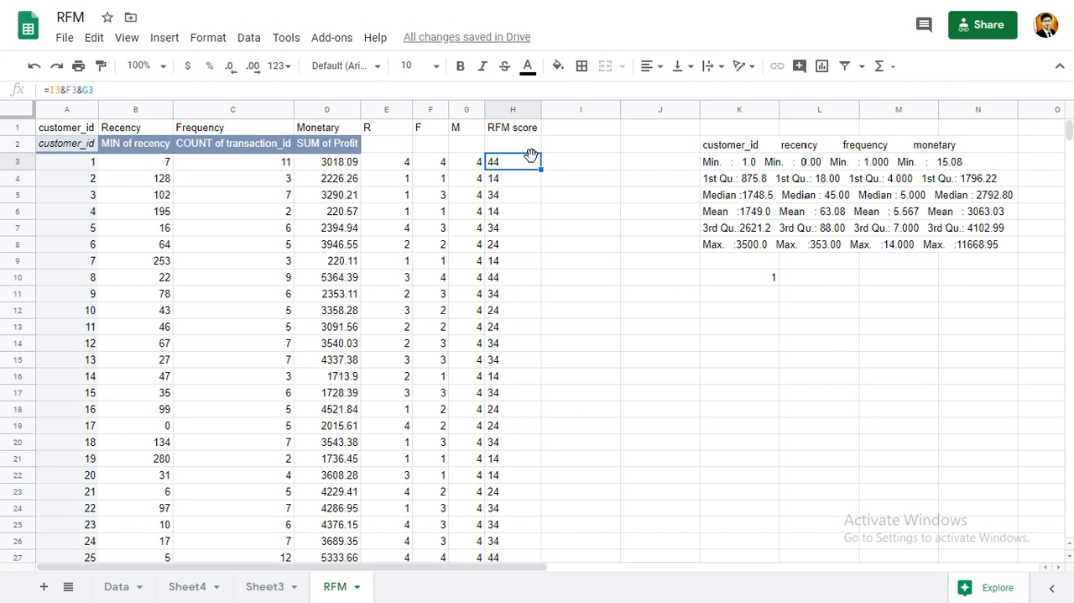
click(576, 177)
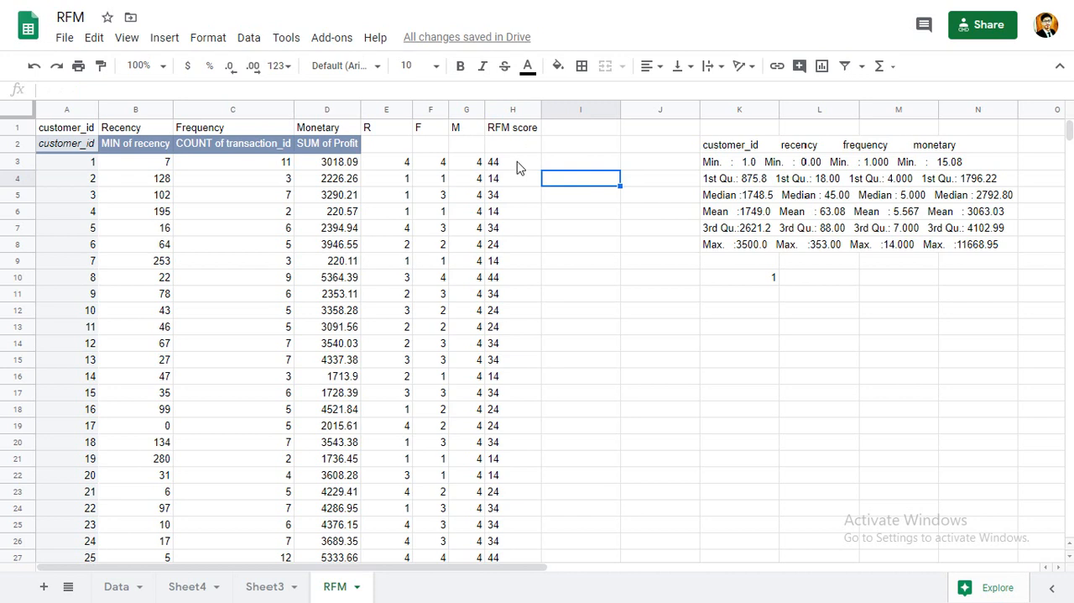
Correct the RFM score formula in H3 to =E3&F3&G3.
click(517, 167)
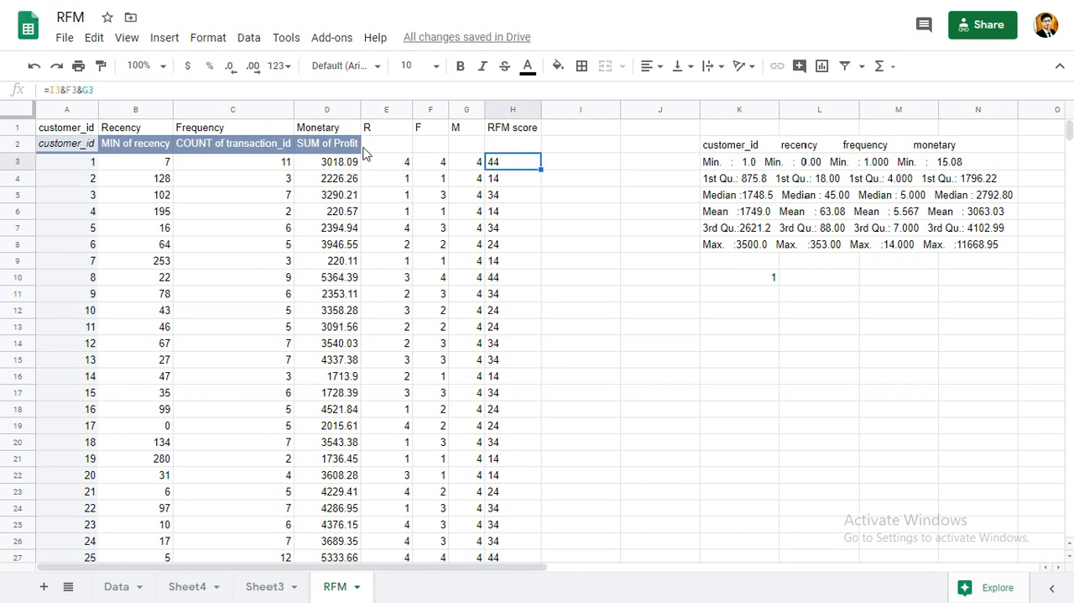
click(52, 90)
text(E)
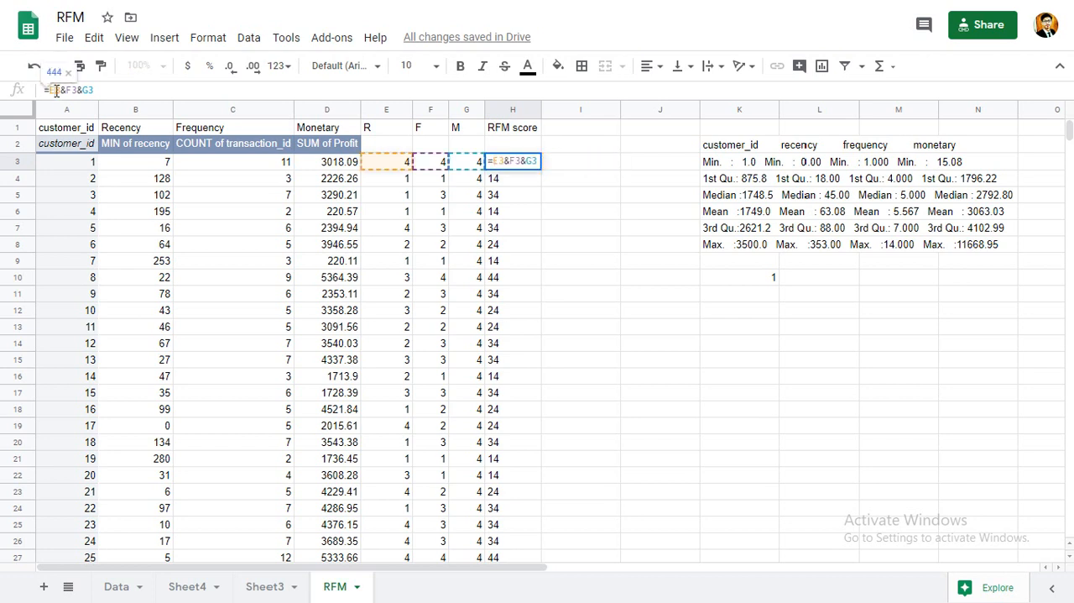
key(Return)
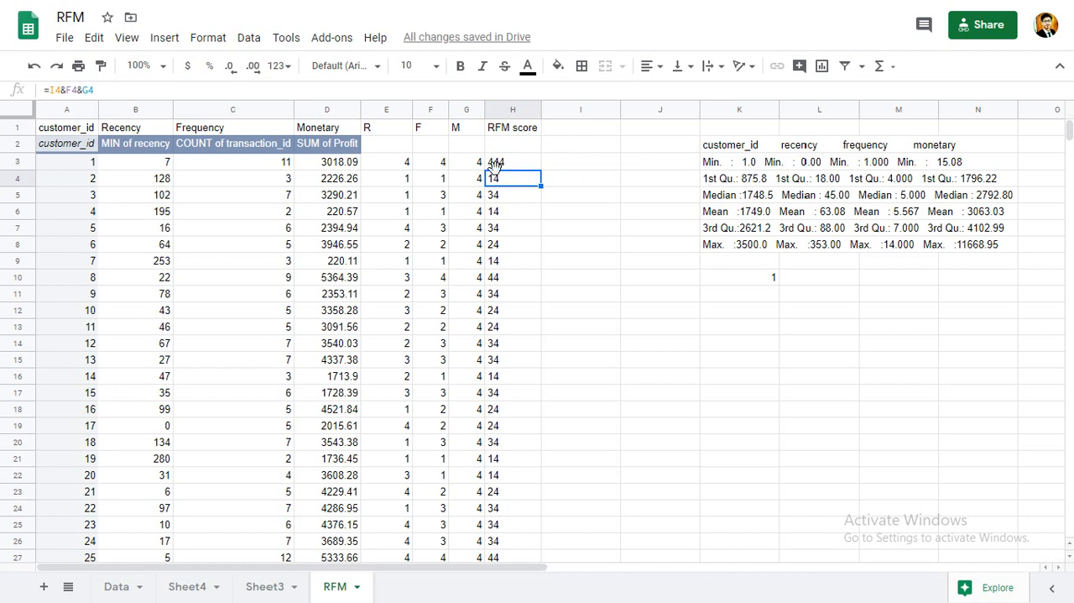
click(496, 168)
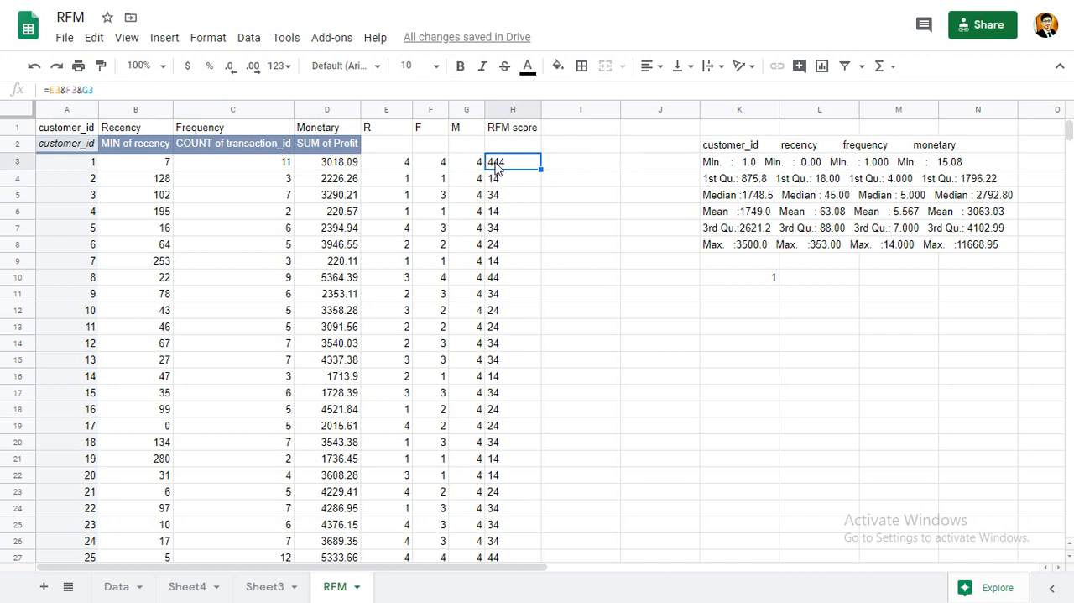
Switch to RStudio to review the RFM_Score calculation in the KG1.R script, and return to the RFM sheet.
click(551, 165)
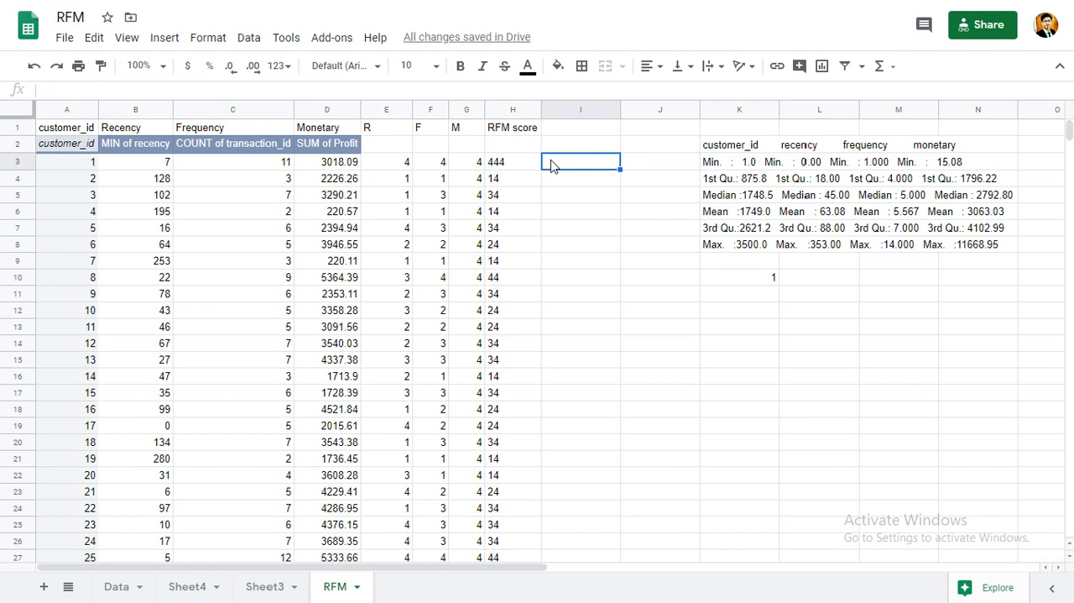
key(alt+Tab)
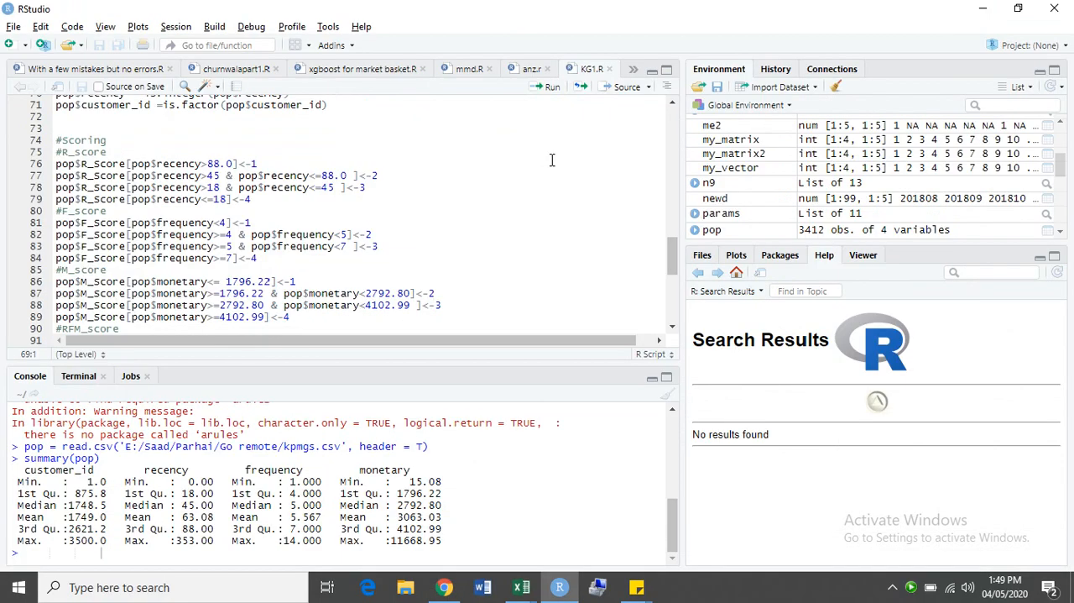
scroll(552, 160, down, 4)
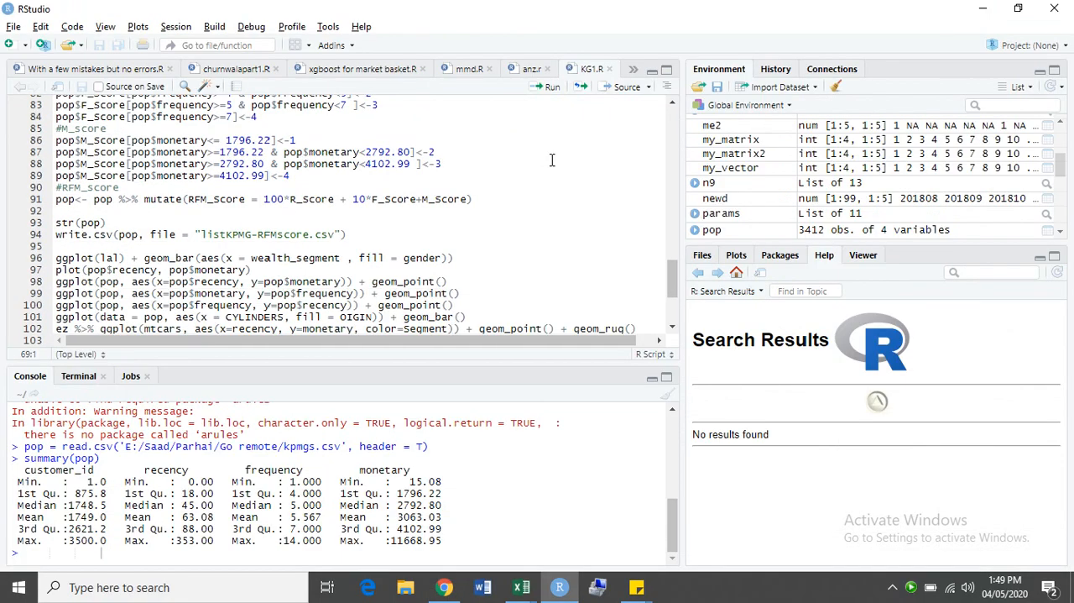
scroll(552, 159, down, 1)
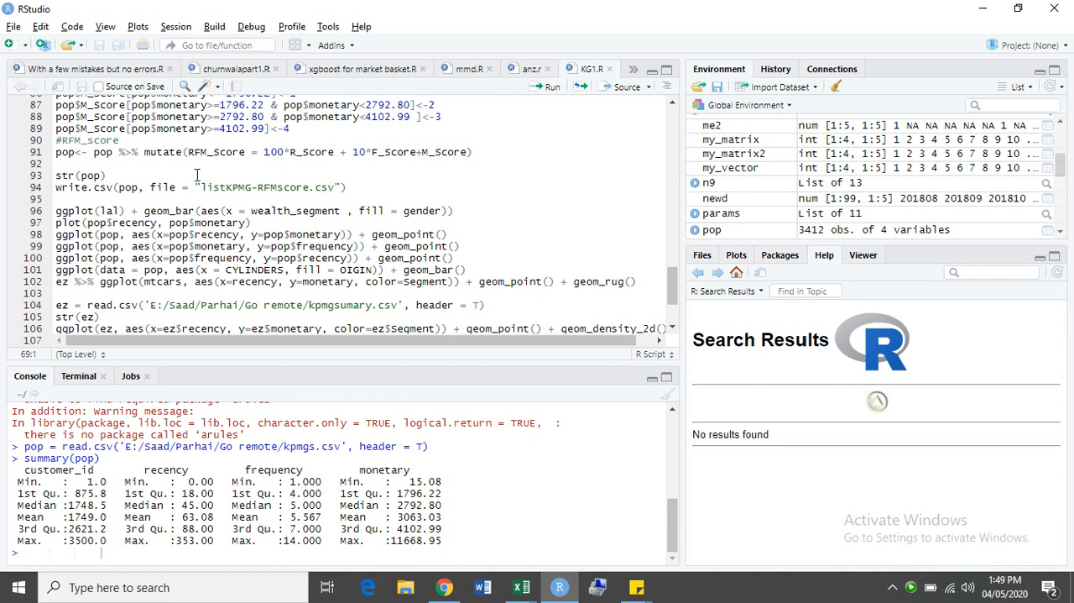
key(alt+Tab)
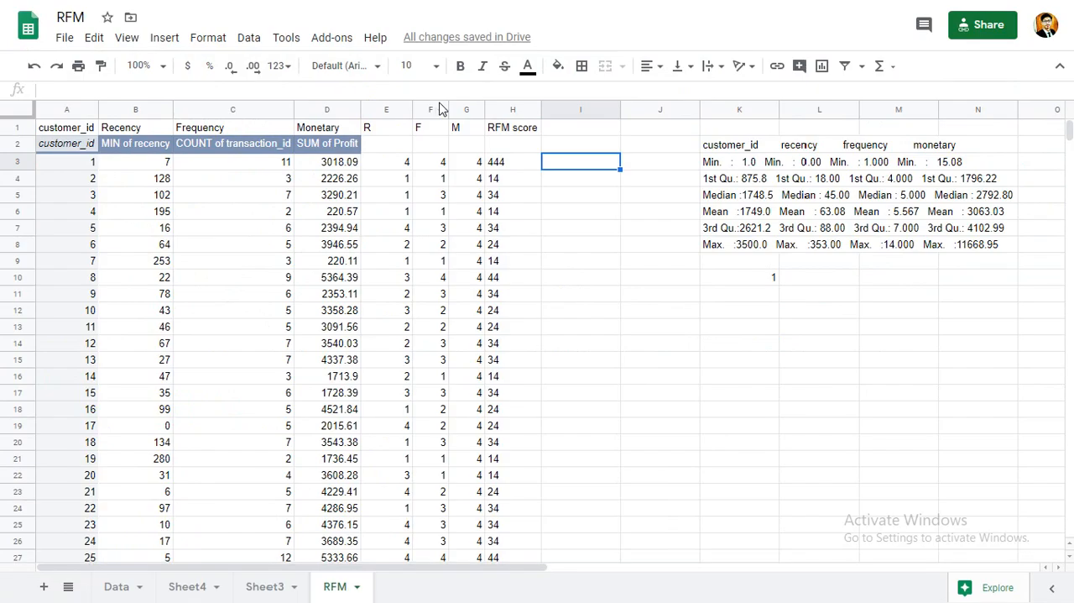
Enter the weighted RFM score formula =100*E3+10*F3+G3 in cell I3.
text(=100*)
key(Left)
key(Left)
key(Left)
key(Left)
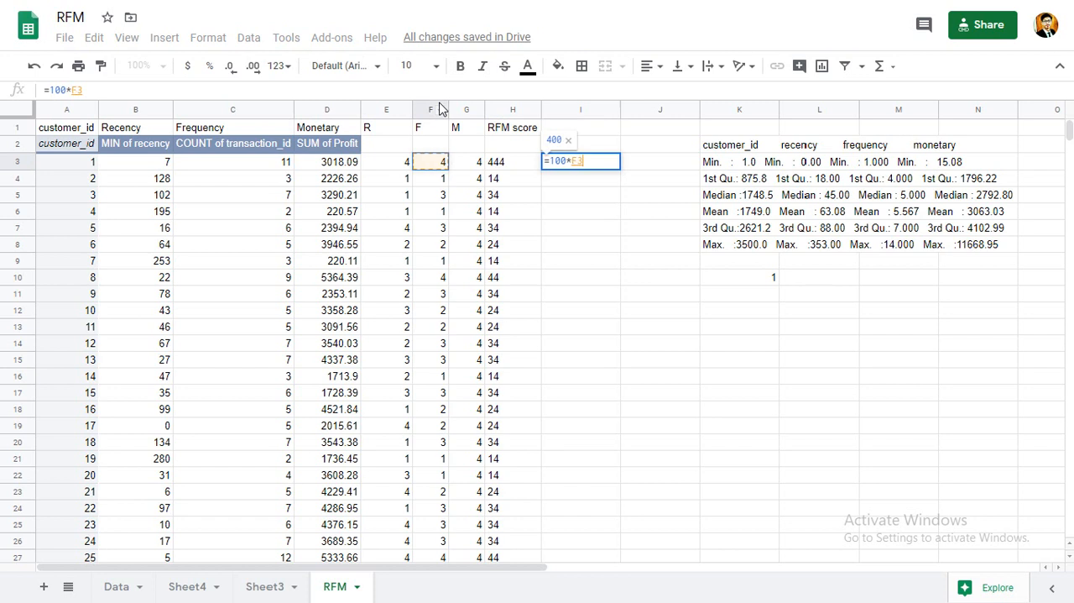
text(+)
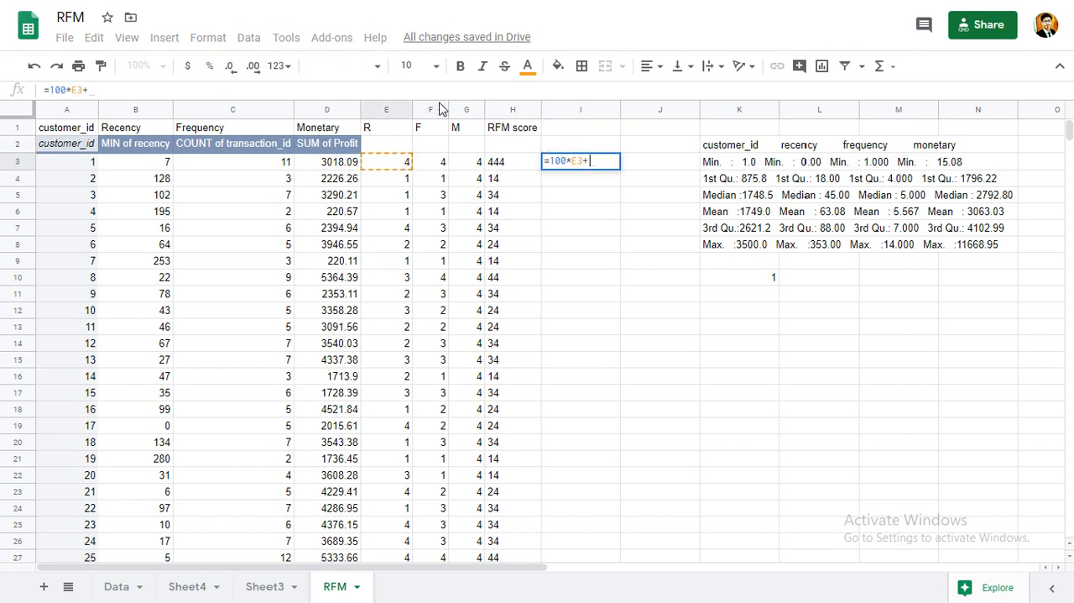
text(10*)
key(Left)
key(Left)
key(Left)
text(+)
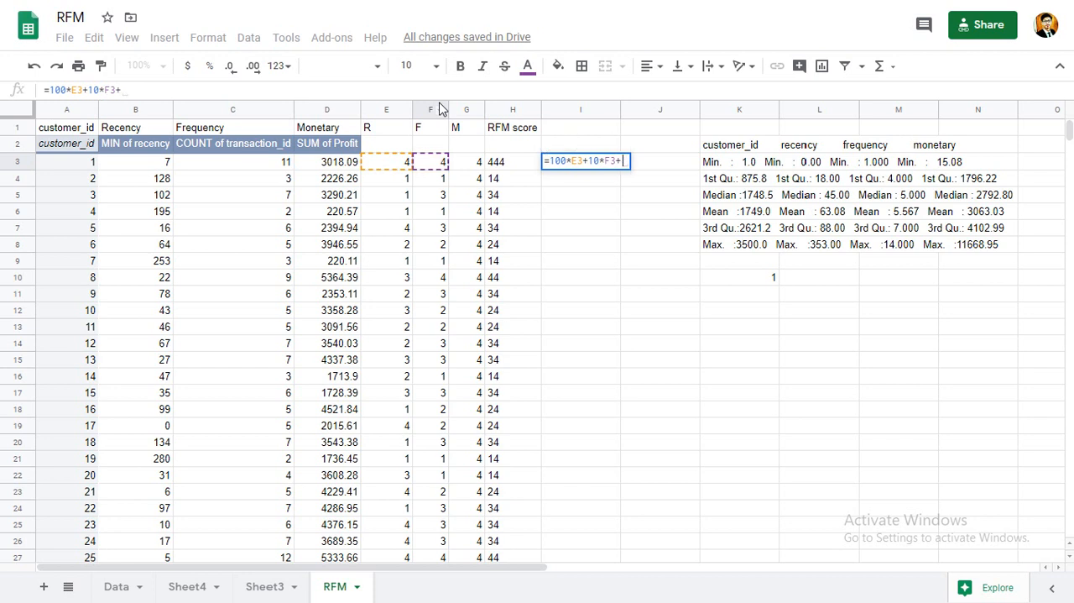
key(Left)
key(Left)
key(Return)
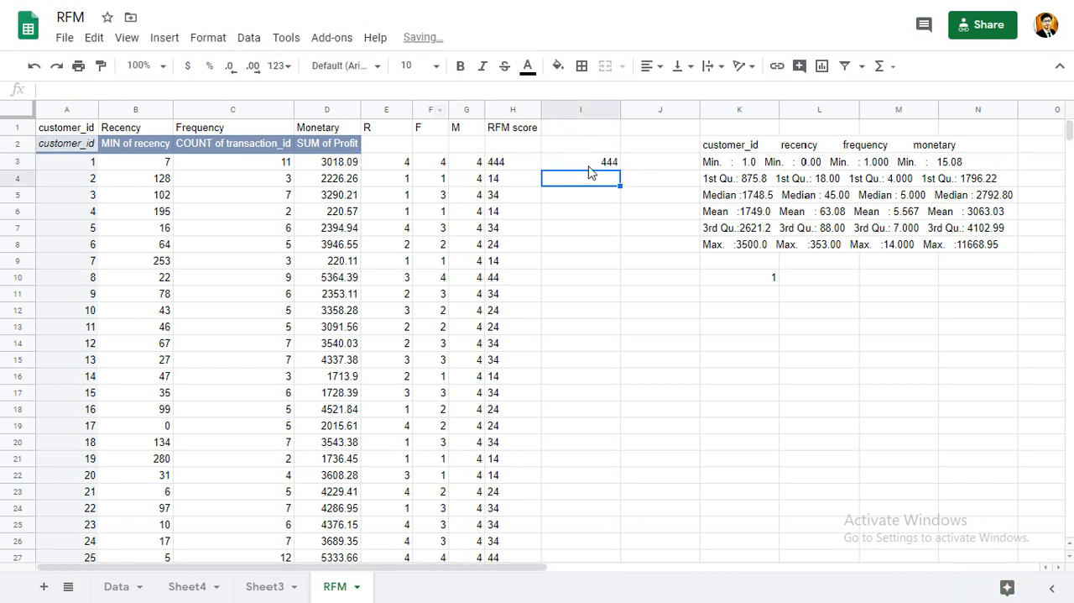
Copy both RFM score formulas from H3:I3 down columns H and I to row 3415.
click(517, 165)
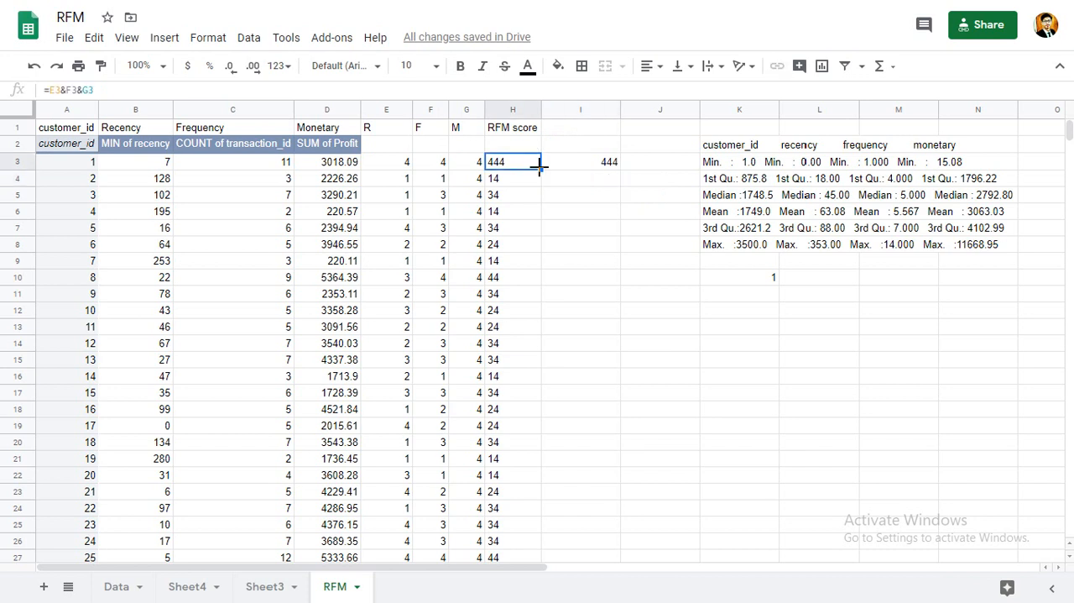
drag(509, 164, 580, 162)
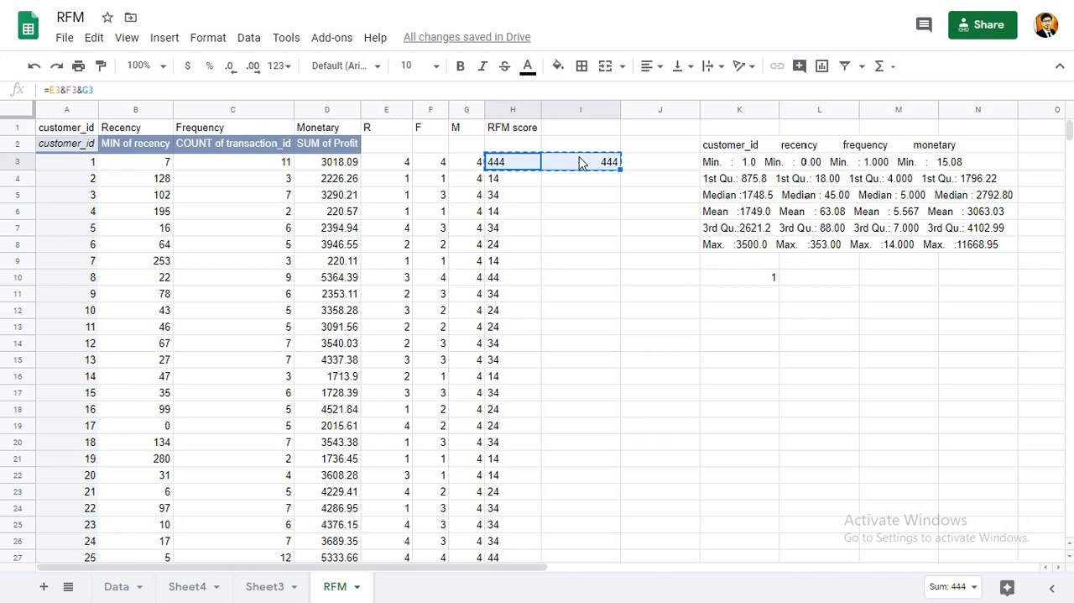
key(ctrl+shift+Down)
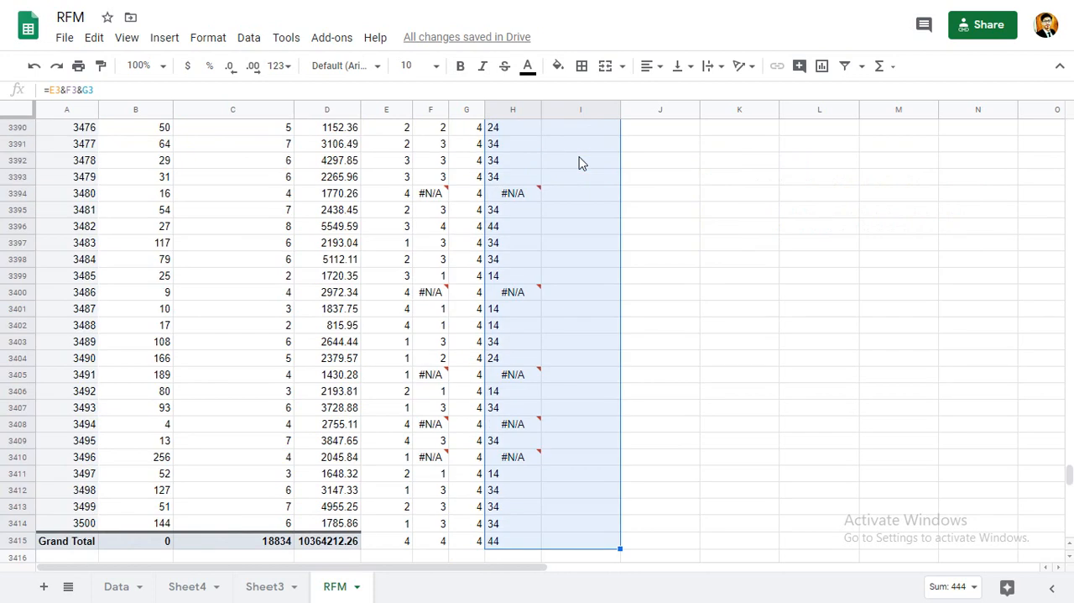
key(ctrl+v)
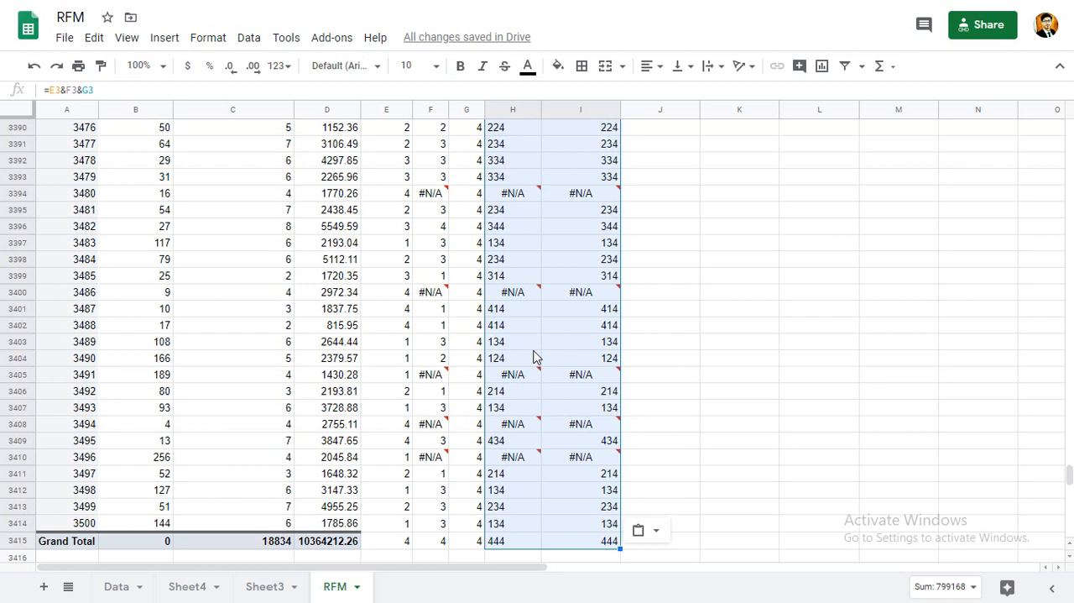
Review the copied RFM scores back up to the first rows, and open Sheet4 to examine the RFM score segments and priority ratings.
scroll(689, 320, up, 20)
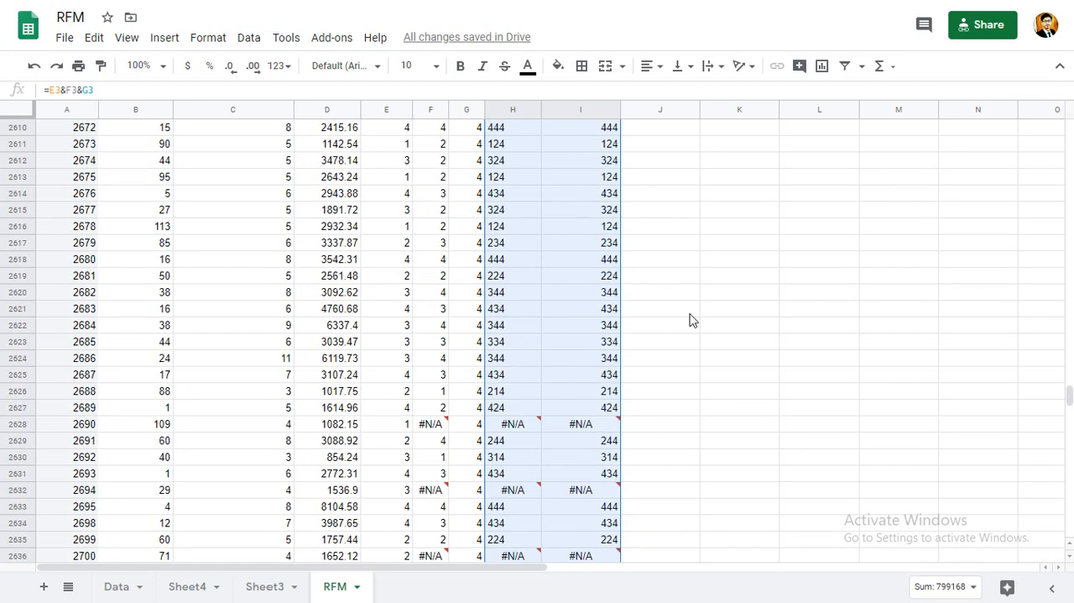
scroll(689, 320, up, 10)
key(Up)
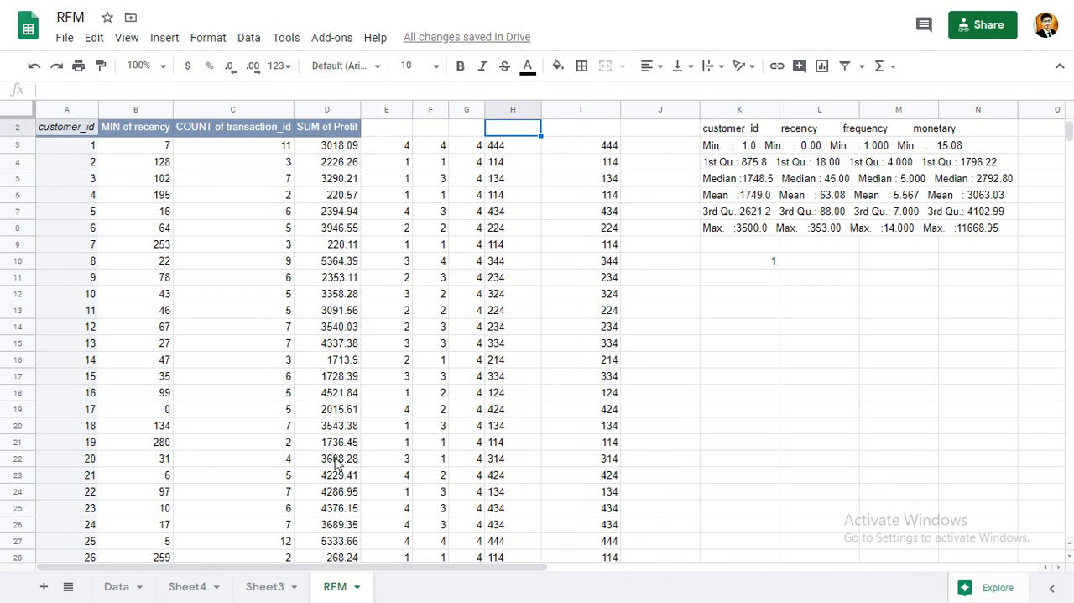
click(188, 588)
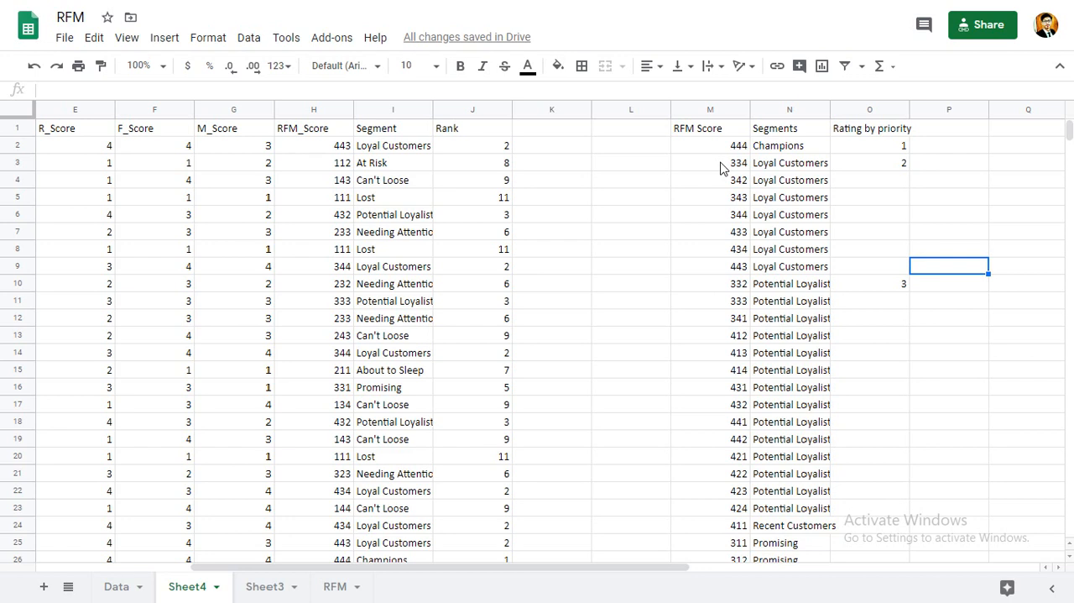
Switch to the KPMG FINAL 2 workbook in Excel and examine the charts and pivot tables on the Dashboard sheet.
key(alt+Tab)
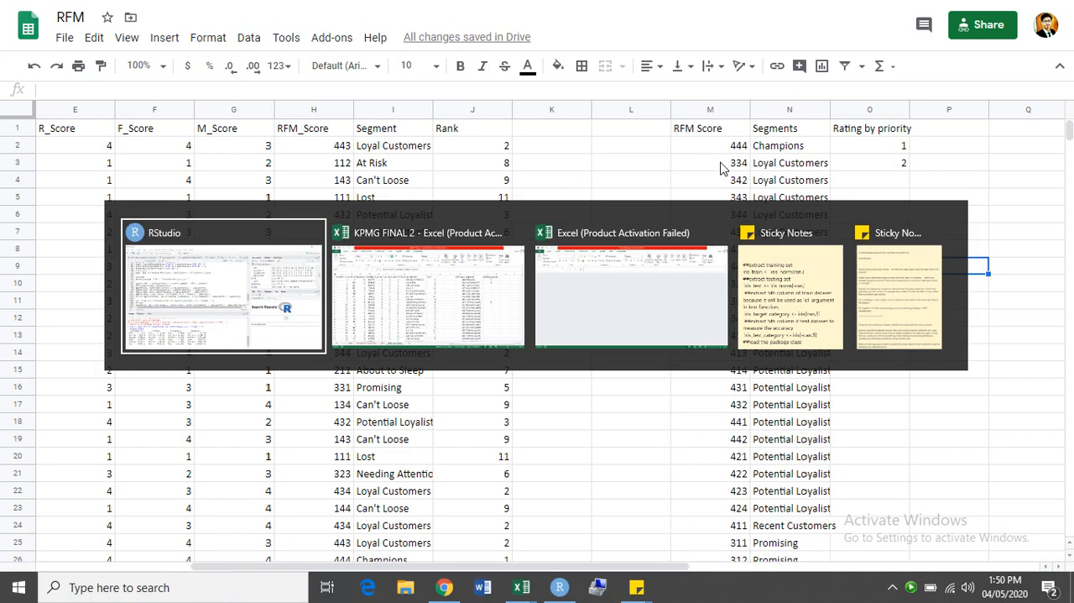
key(Tab)
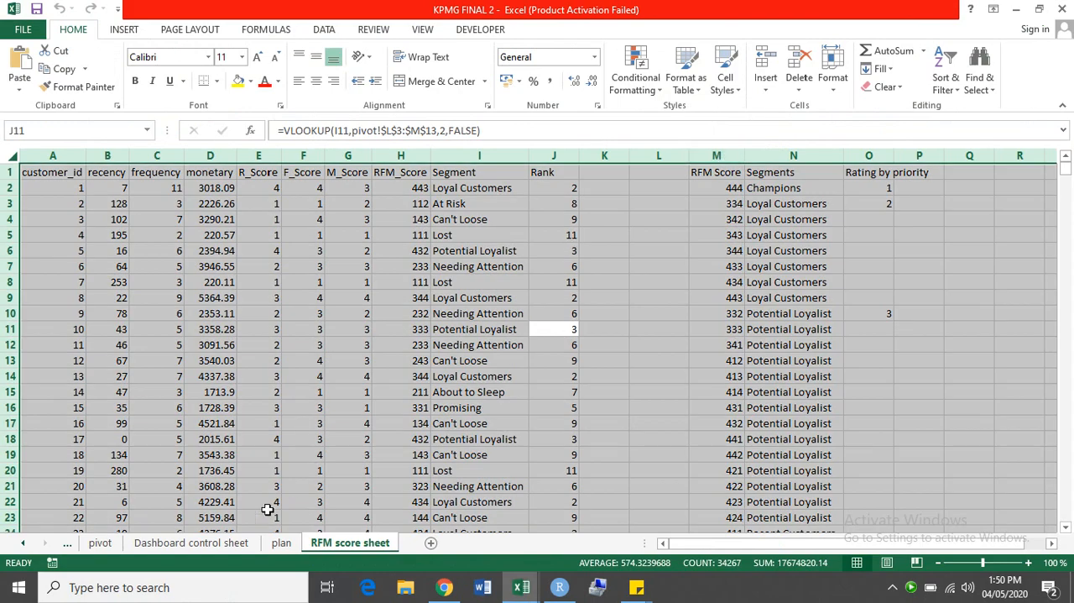
click(69, 543)
click(111, 543)
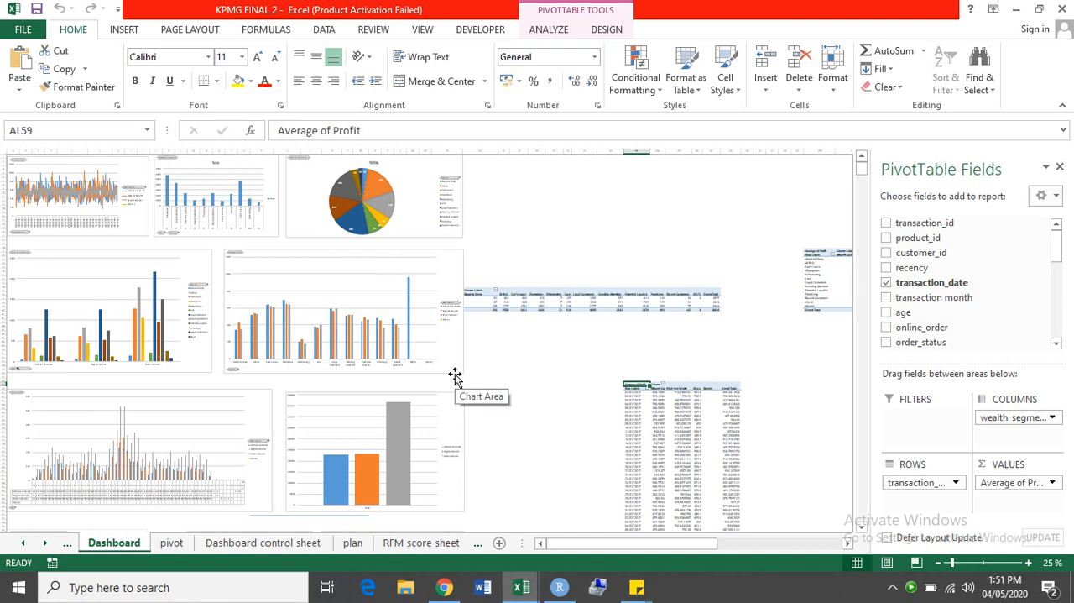
scroll(667, 417, down, 15)
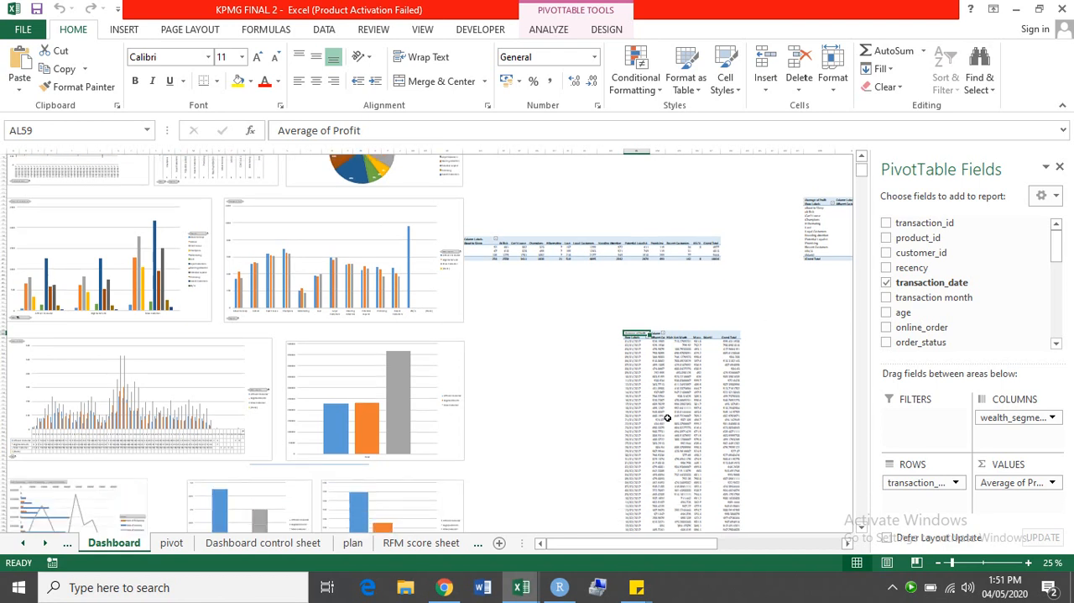
scroll(667, 417, down, 4)
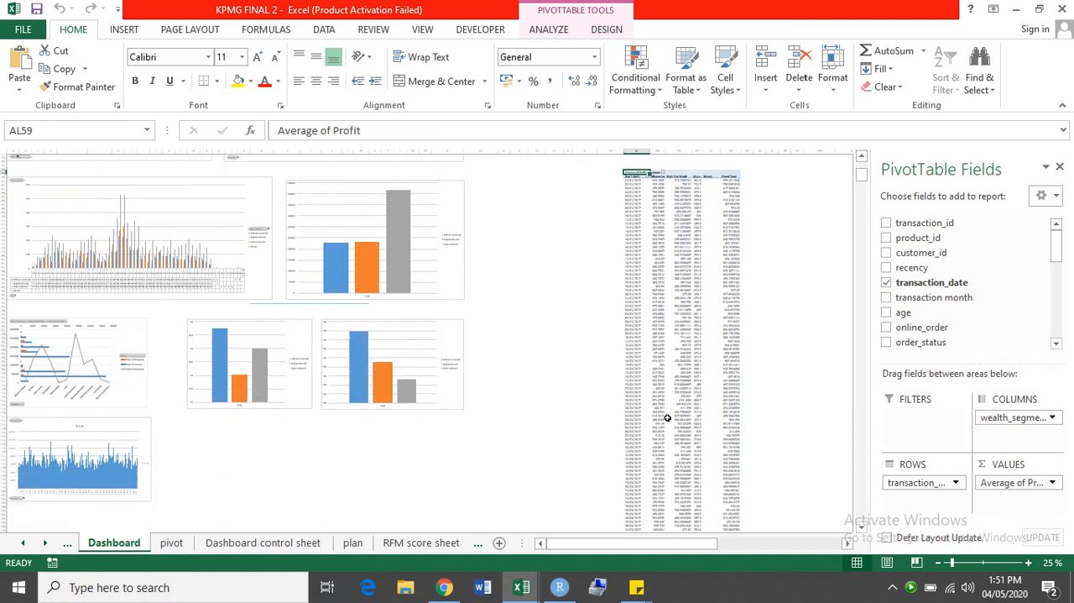
scroll(667, 417, up, 15)
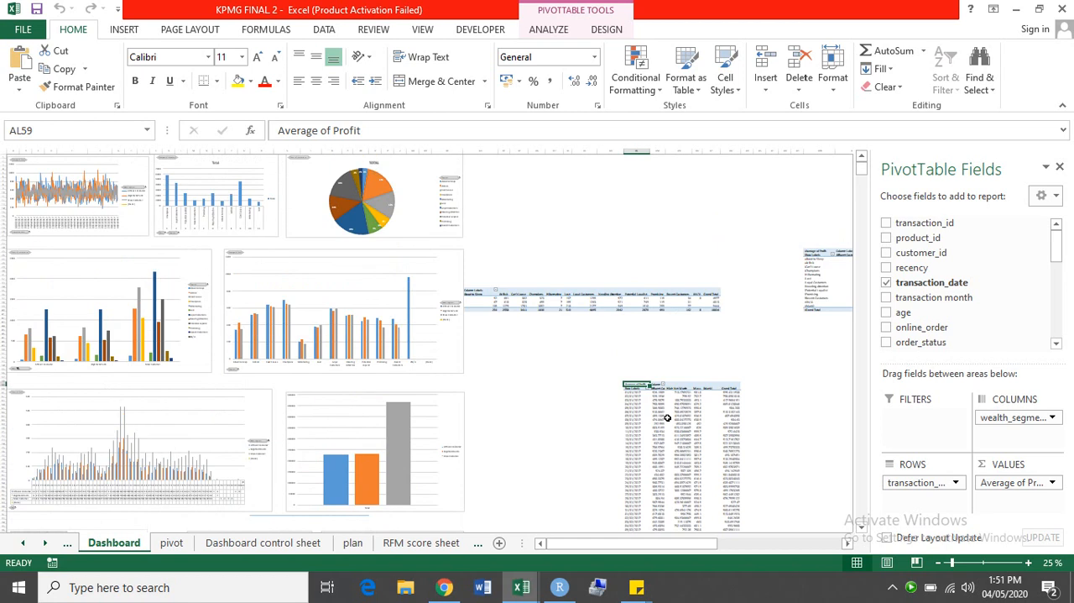
mouse_move(667, 417)
right_click(912, 591)
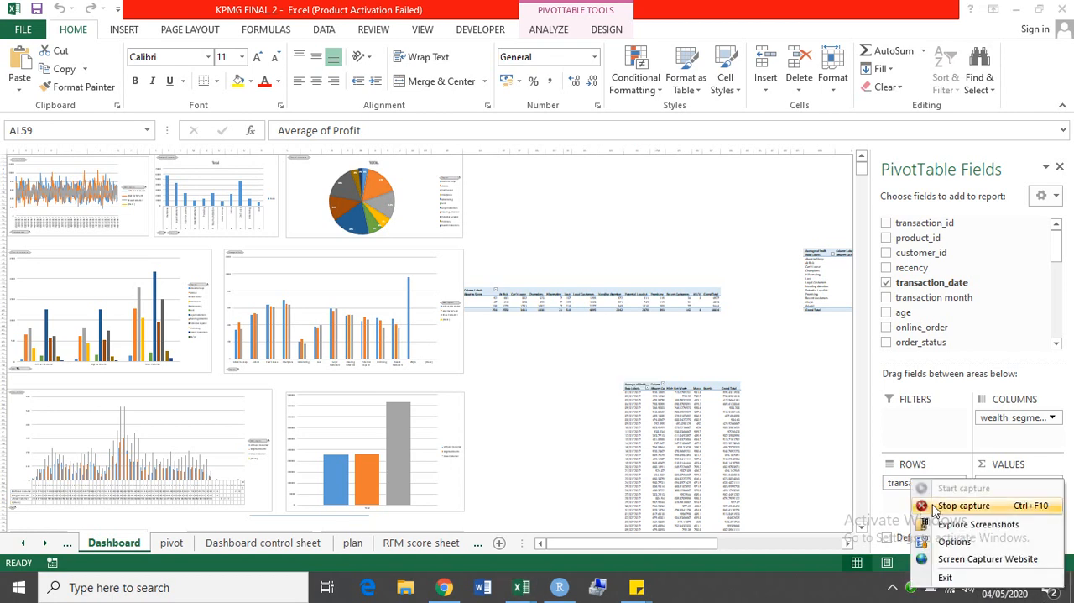